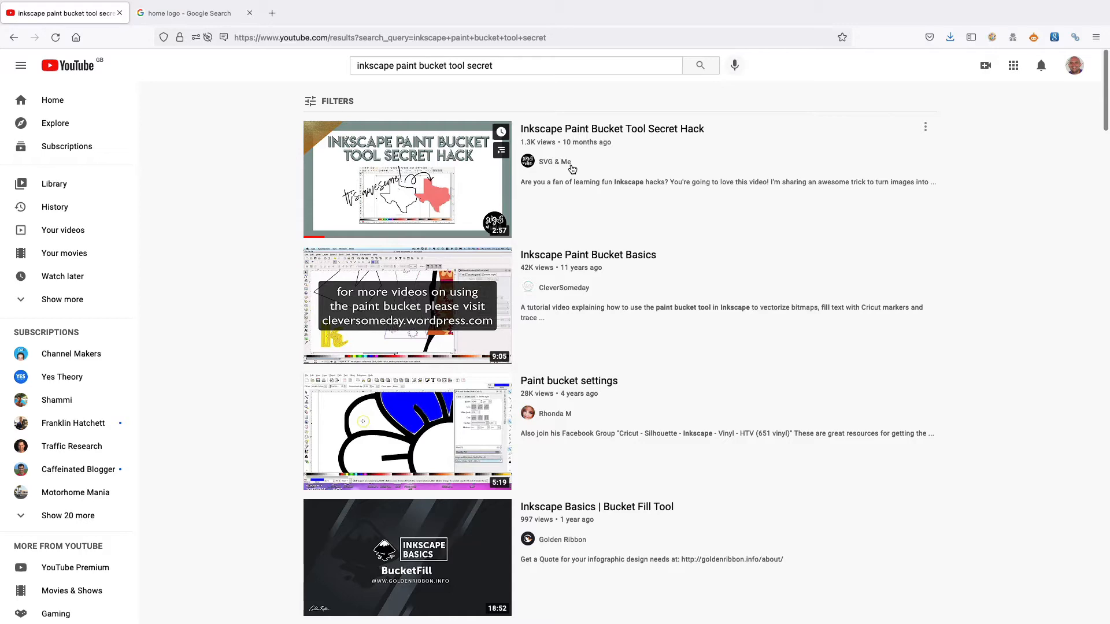
- Save the solid black house icon with a chimney from the "home logo" image results to the Desktop as 809408-200.png
{"action": "left_click", "coordinate": [187, 44]}
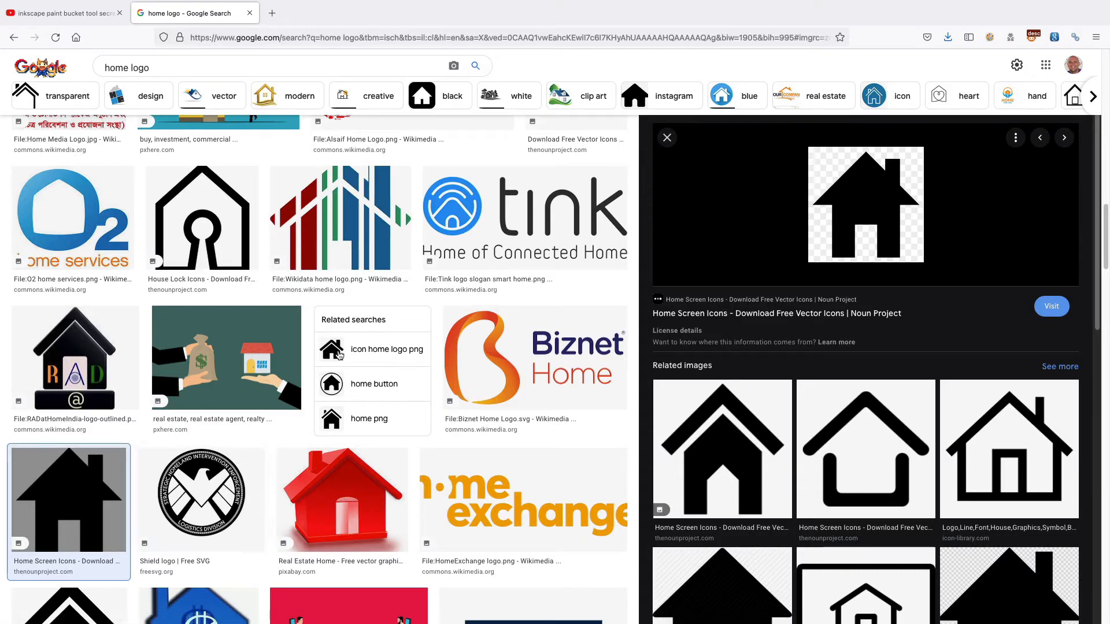
{"action": "scroll", "coordinate": [428, 304], "scroll_direction": "up", "scroll_amount": 15}
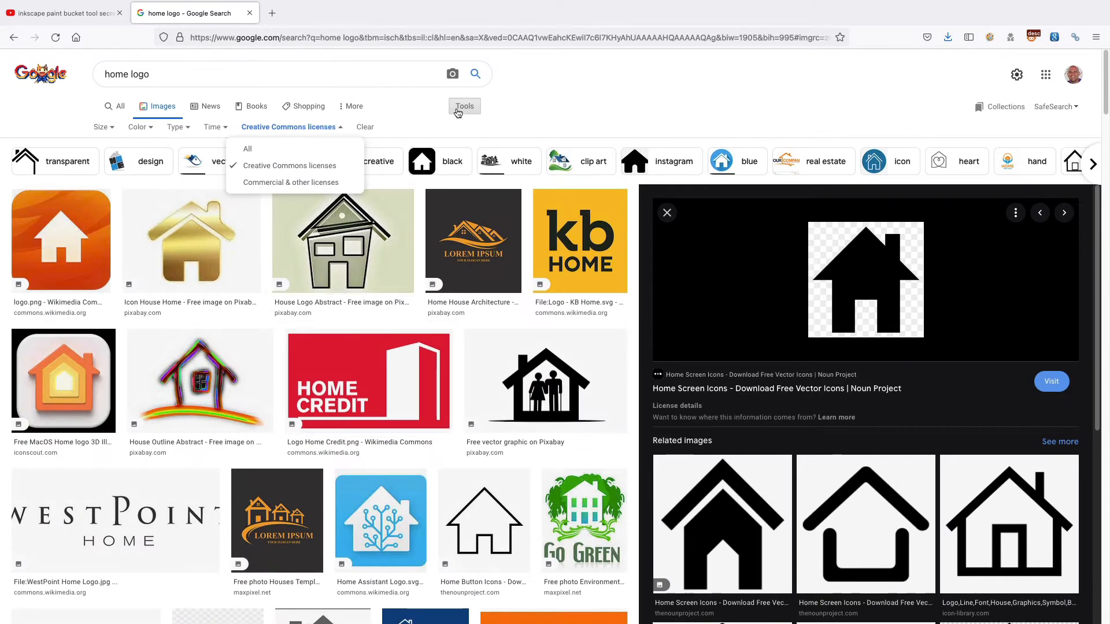
{"action": "scroll", "coordinate": [396, 402], "scroll_direction": "down", "scroll_amount": 10}
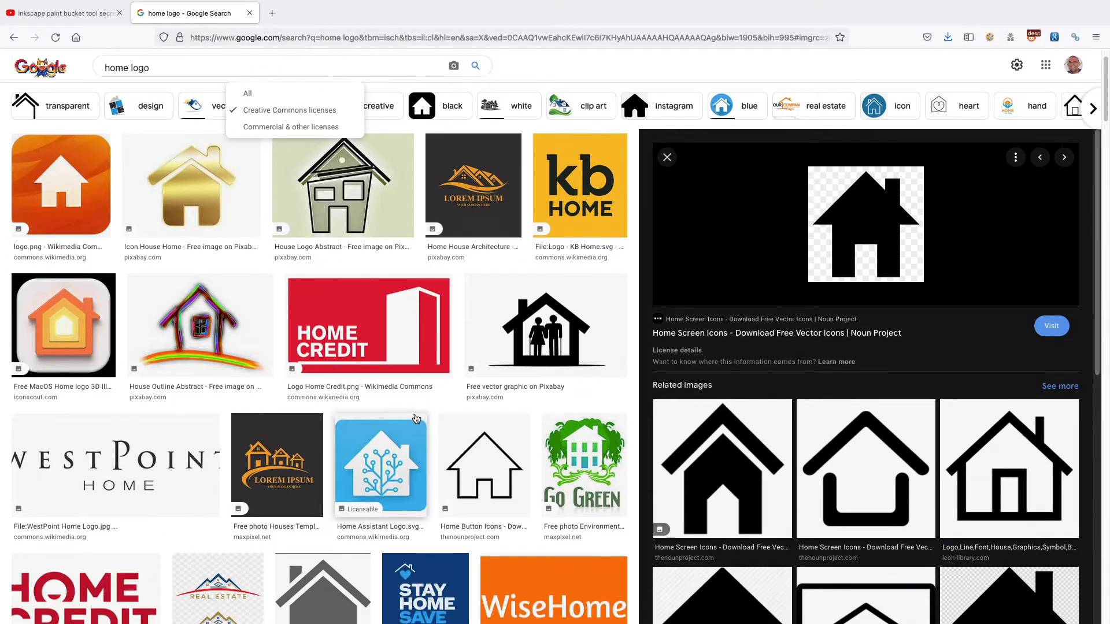
{"action": "scroll", "coordinate": [417, 419], "scroll_direction": "down", "scroll_amount": 13}
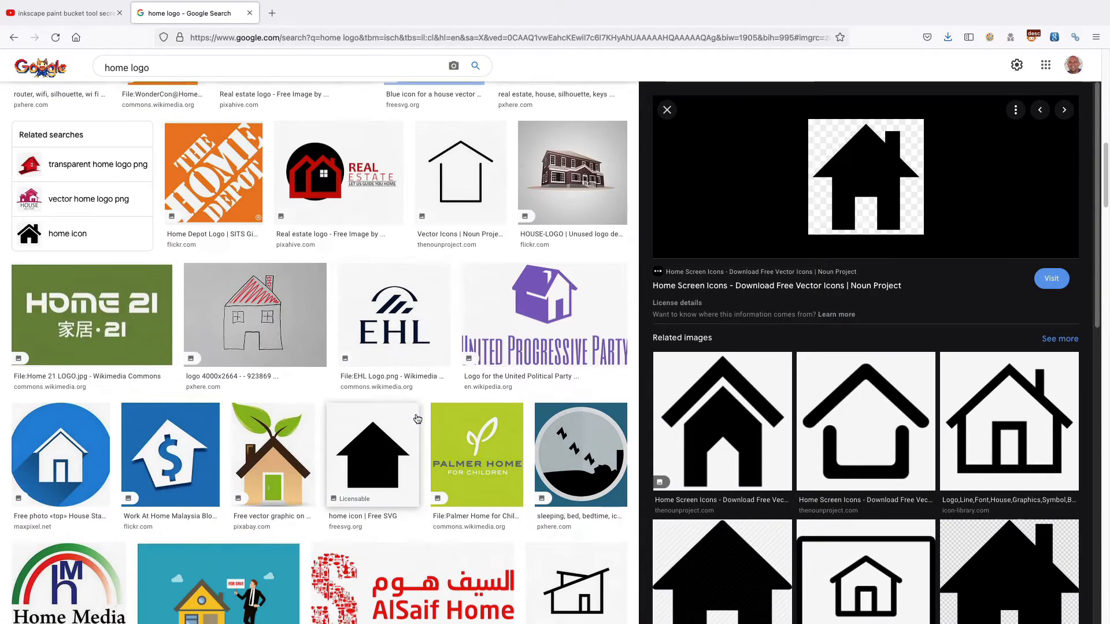
{"action": "scroll", "coordinate": [417, 419], "scroll_direction": "down", "scroll_amount": 3}
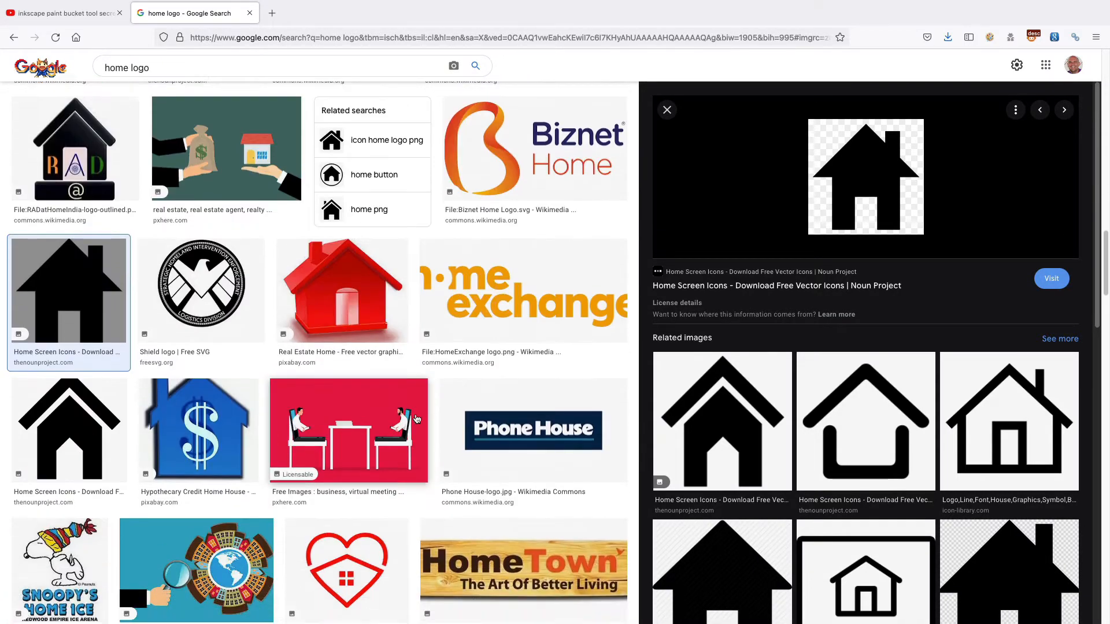
{"action": "right_click", "coordinate": [856, 181]}
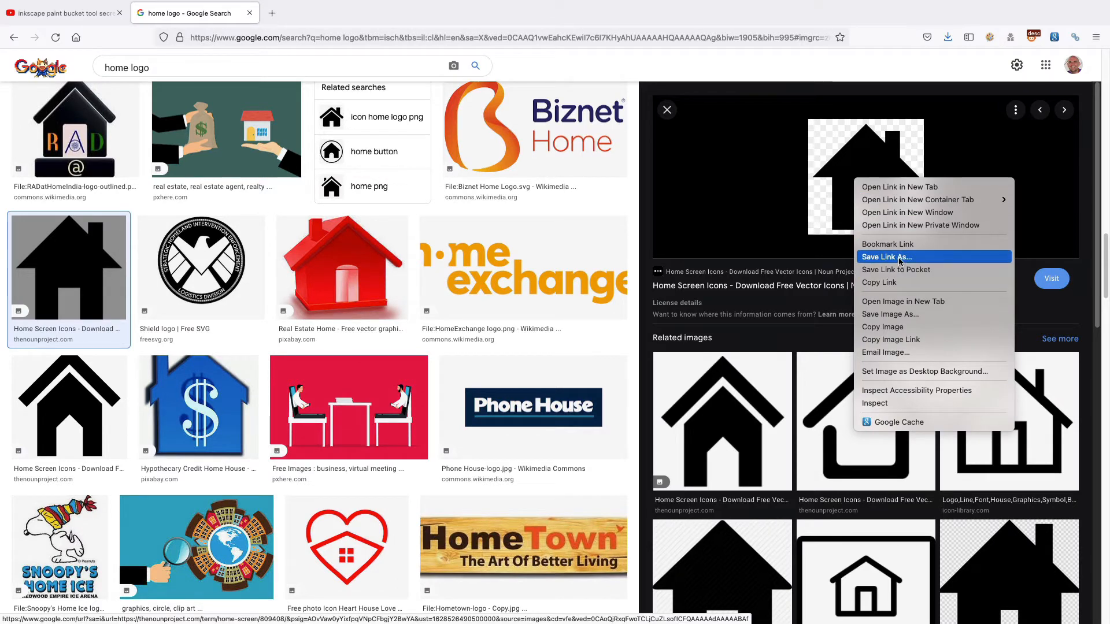
{"action": "left_click", "coordinate": [892, 315]}
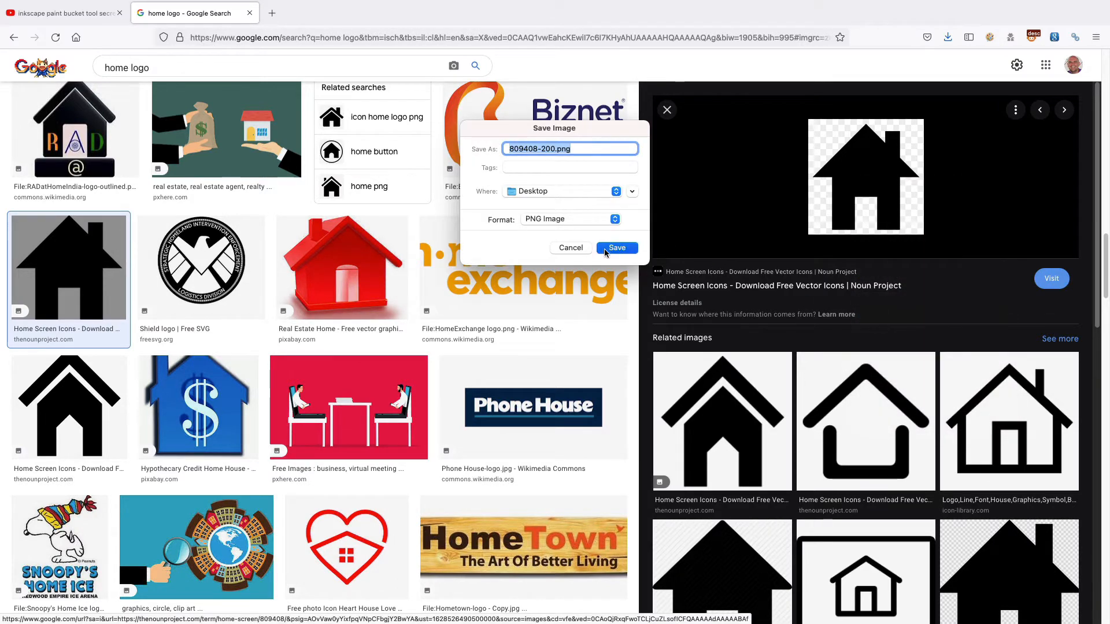
{"action": "left_click", "coordinate": [616, 248]}
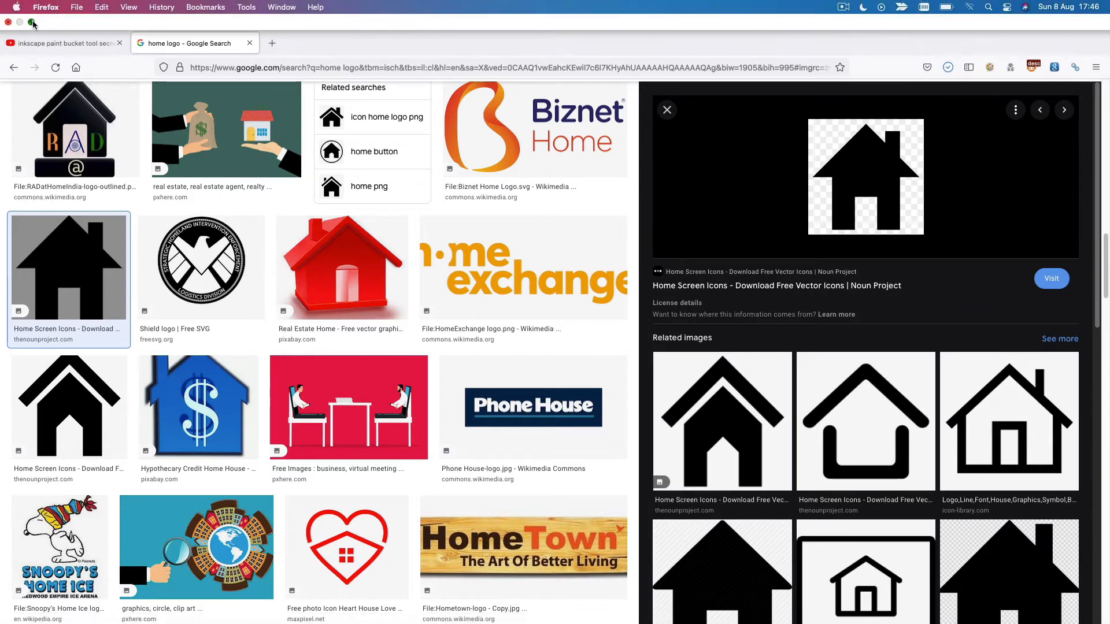
- Switch to Inkscape and import 809408-200.png from the desktop onto the page as an embedded image
{"action": "left_click", "coordinate": [33, 23]}
{"action": "left_click", "coordinate": [182, 44]}
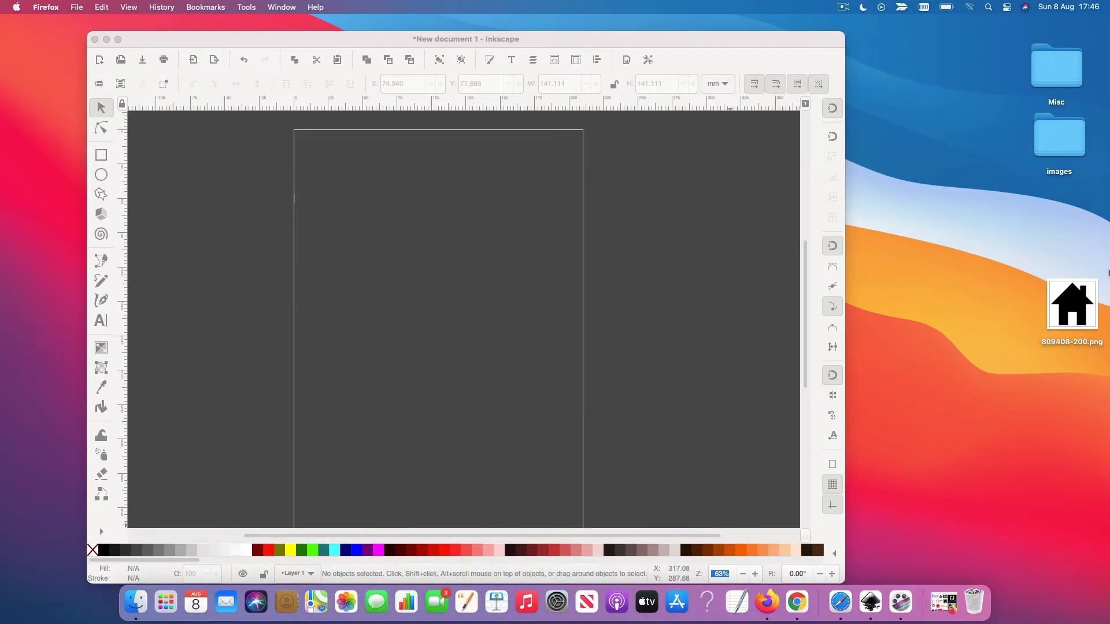
{"action": "left_click_drag", "start_coordinate": [1073, 305], "coordinate": [433, 307]}
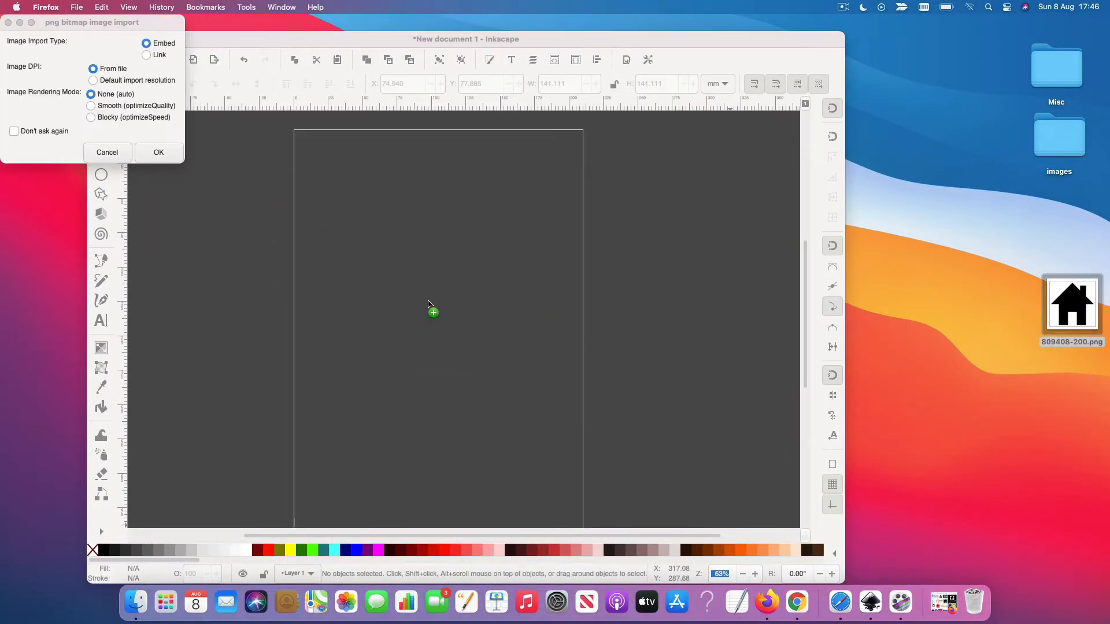
{"action": "left_click", "coordinate": [159, 153]}
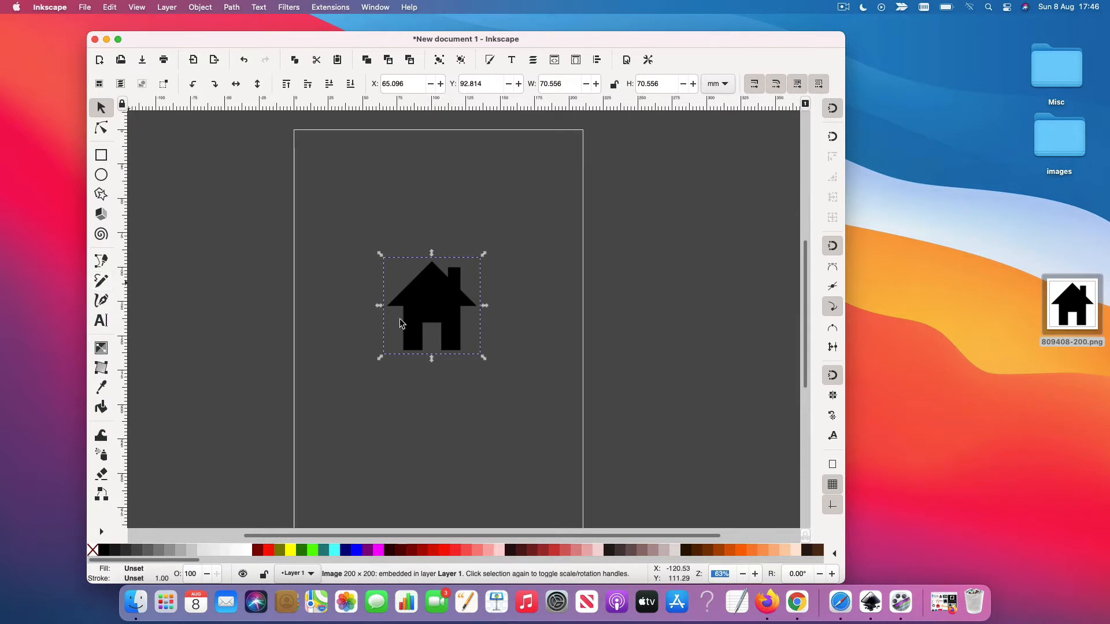
- Fill the black house with orange #FF6600 using the Paint Bucket tool
{"action": "left_click", "coordinate": [102, 282]}
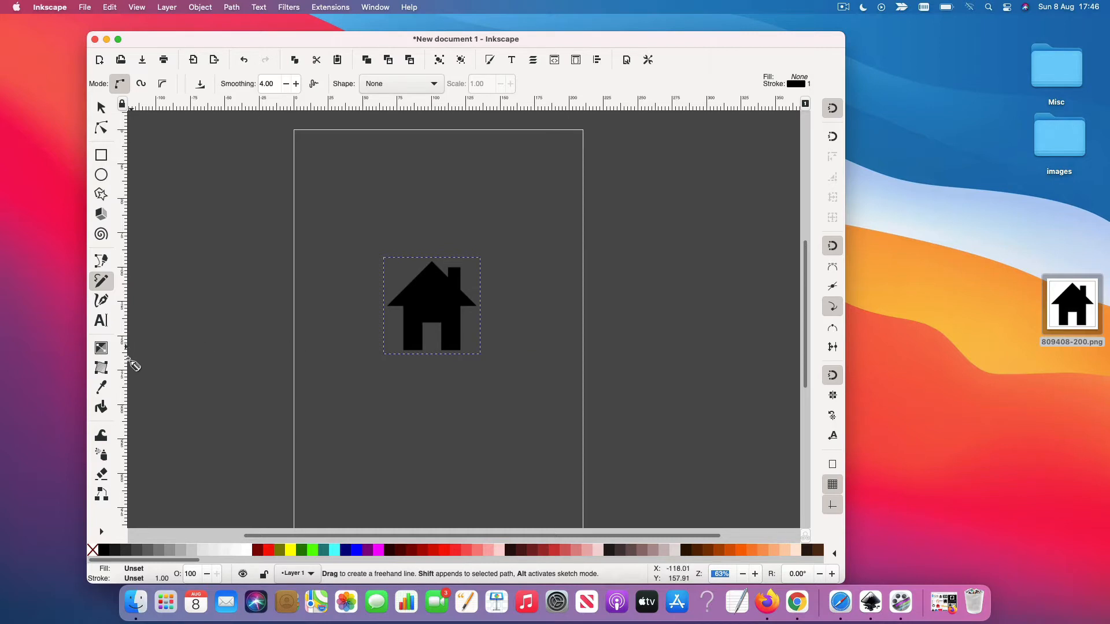
{"action": "left_click", "coordinate": [101, 408]}
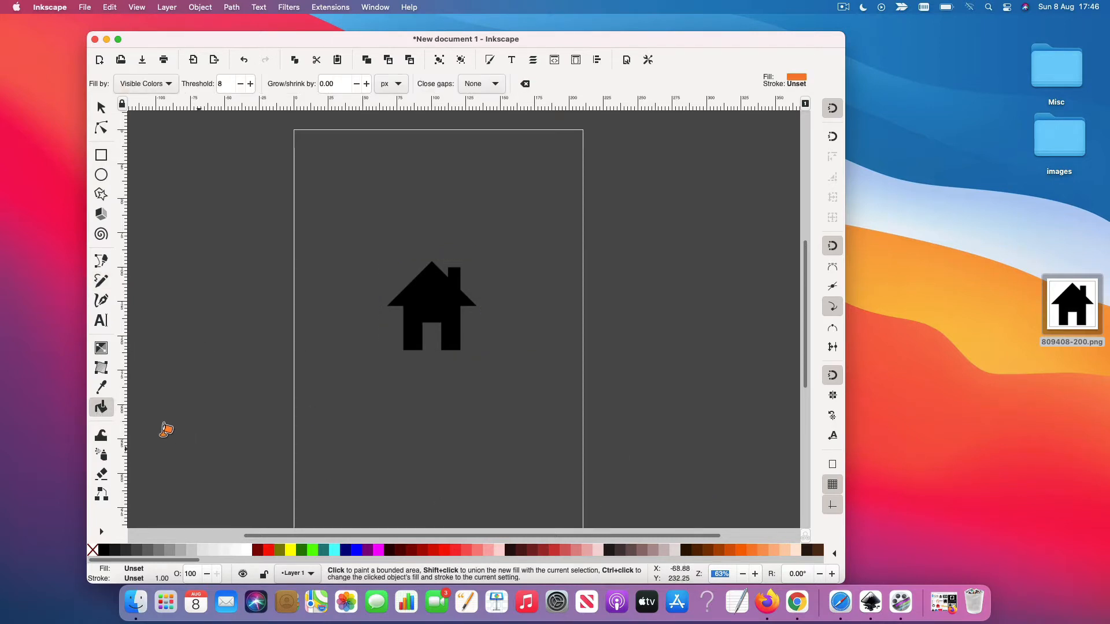
{"action": "left_click", "coordinate": [743, 552]}
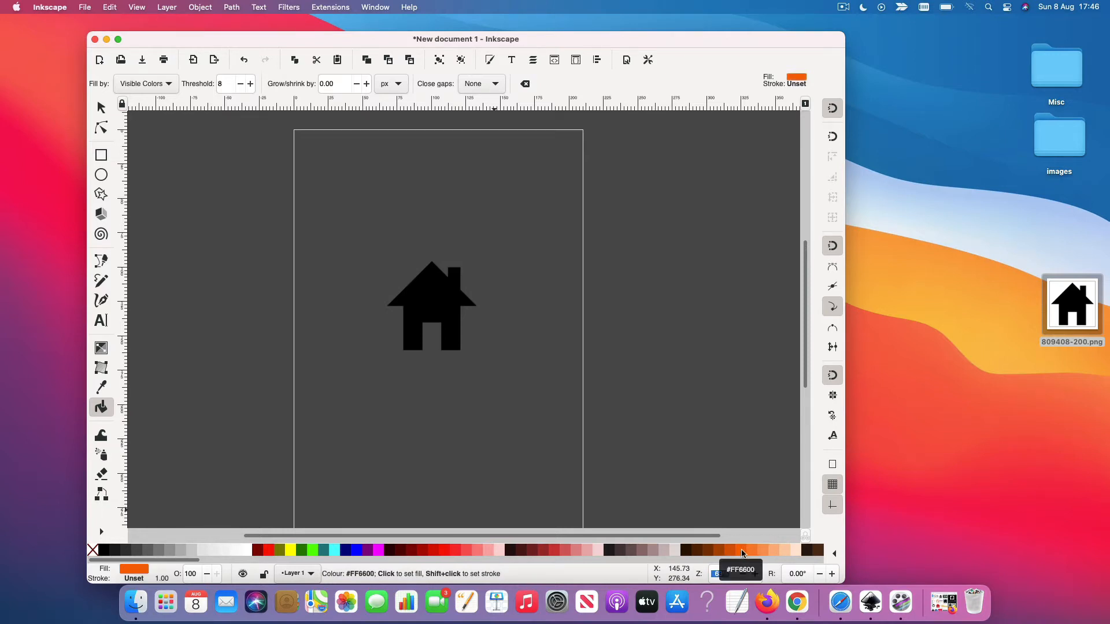
{"action": "left_click", "coordinate": [440, 291]}
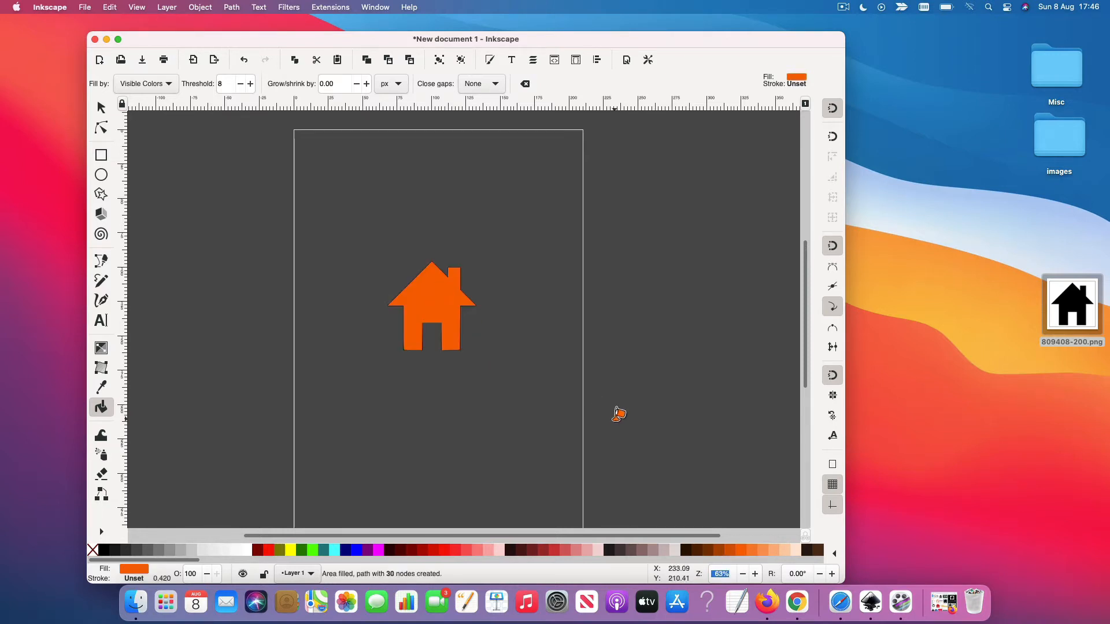
- Move the orange house off the black bitmap to the empty area on its right, at about X 149 mm
{"action": "left_click", "coordinate": [102, 108]}
{"action": "left_click_drag", "start_coordinate": [421, 294], "coordinate": [532, 294]}
- Try reshaping the orange house by pulling its left roof node and two nodes at the base of its left wall outward
{"action": "left_click", "coordinate": [99, 129]}
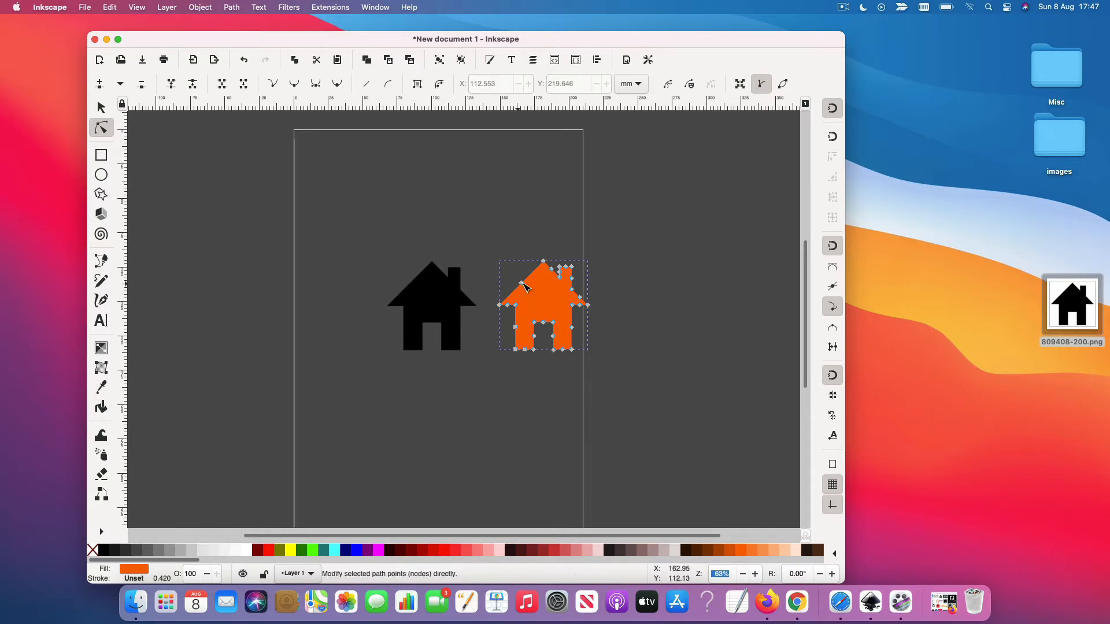
{"action": "left_click_drag", "start_coordinate": [525, 286], "coordinate": [511, 267]}
{"action": "left_click_drag", "start_coordinate": [536, 350], "coordinate": [548, 387]}
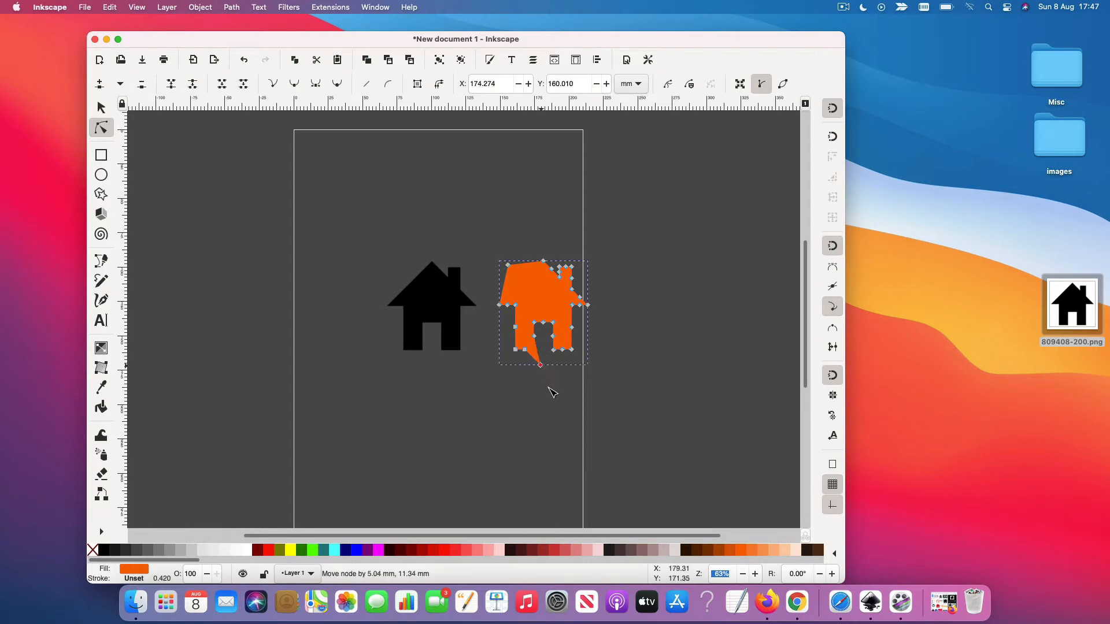
{"action": "left_click_drag", "start_coordinate": [516, 350], "coordinate": [485, 370]}
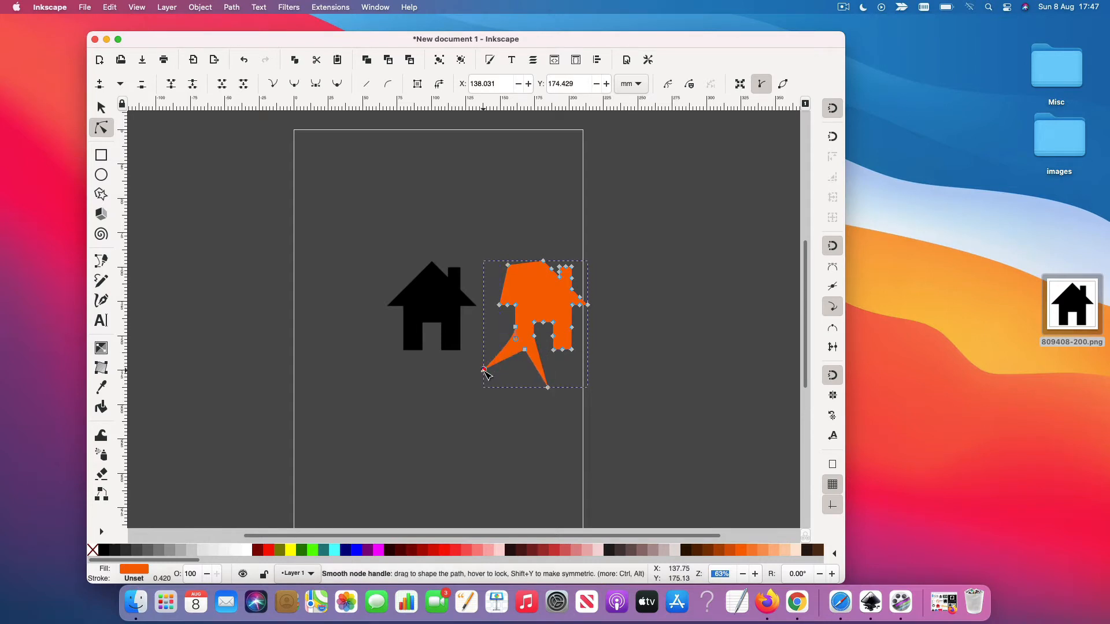
- Undo the three node moves on the orange house
{"action": "key", "text": "super+z"}
{"action": "key", "text": "super+z"}
{"action": "key", "text": "super+z"}
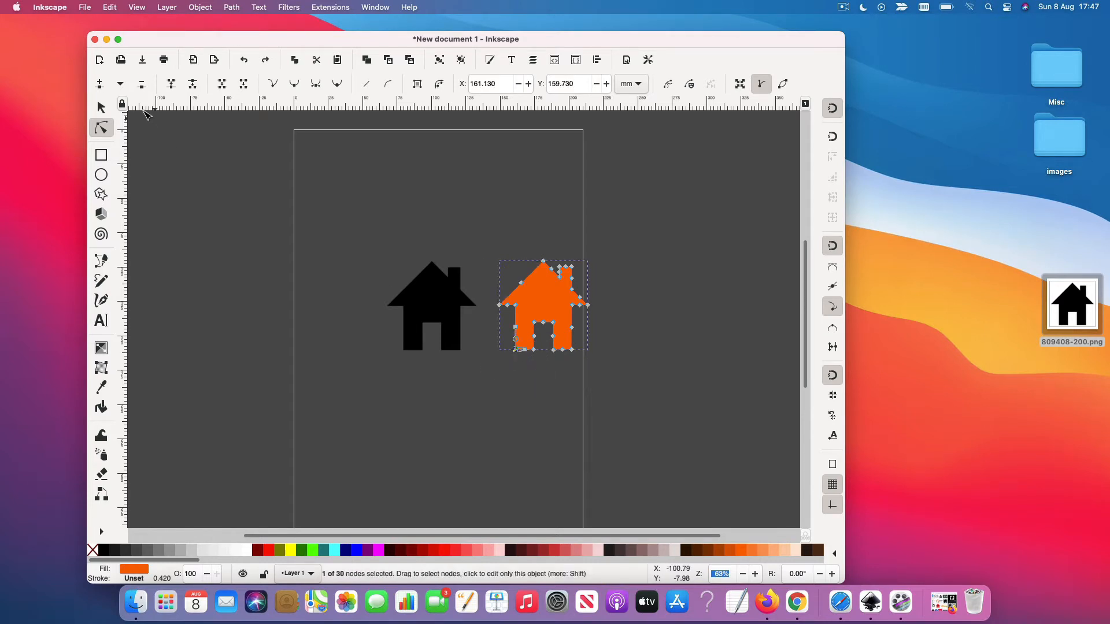
- Enlarge the orange house to about 185 mm wide and 185 mm high and place it left of the page
{"action": "left_click", "coordinate": [101, 108]}
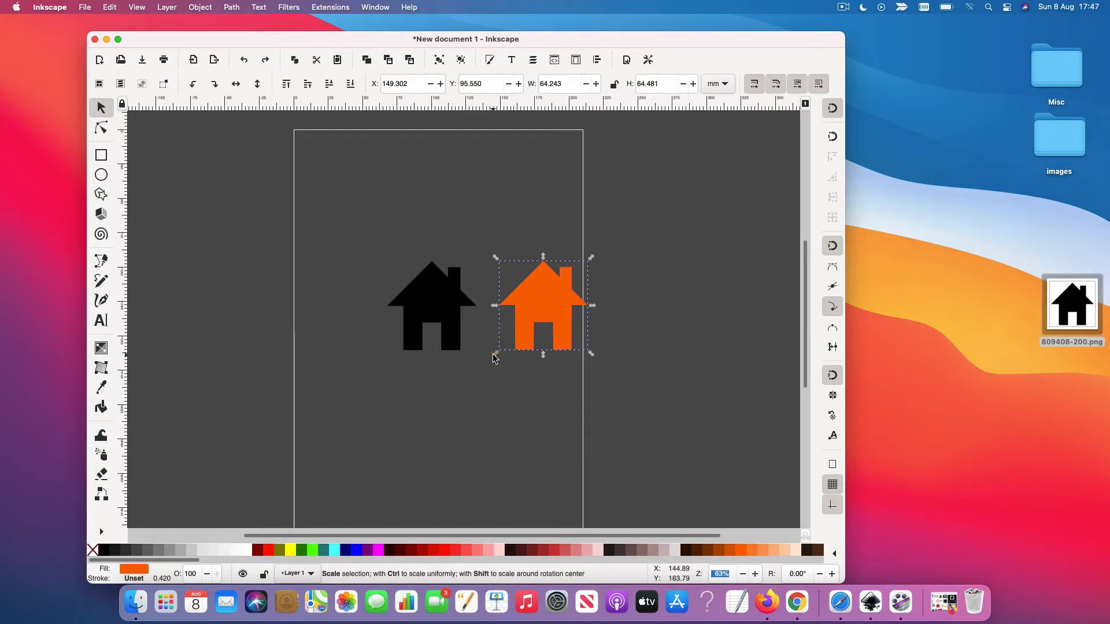
{"action": "left_click_drag", "start_coordinate": [493, 353], "coordinate": [207, 490]}
{"action": "scroll", "coordinate": [531, 374], "scroll_direction": "left", "scroll_amount": 5}
{"action": "left_click_drag", "start_coordinate": [630, 350], "coordinate": [322, 261]}
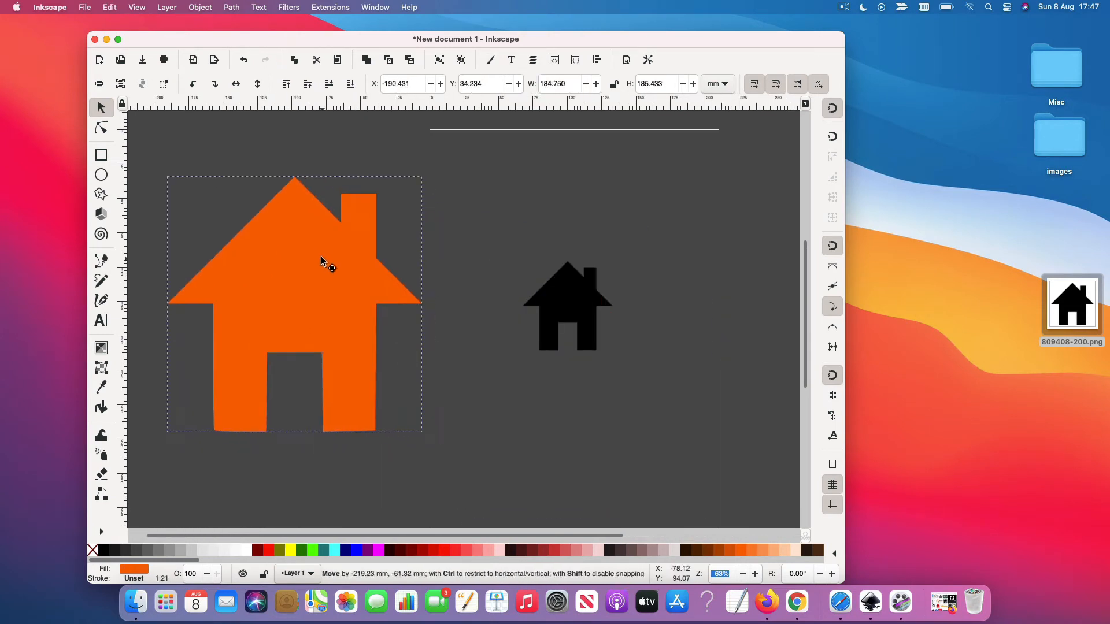
- Enlarge the black bitmap house to about 239 mm square and arrange it beside the enlarged orange house
{"action": "left_click", "coordinate": [569, 298]}
{"action": "left_click_drag", "start_coordinate": [616, 357], "coordinate": [754, 508]}
{"action": "left_click_drag", "start_coordinate": [600, 327], "coordinate": [440, 248]}
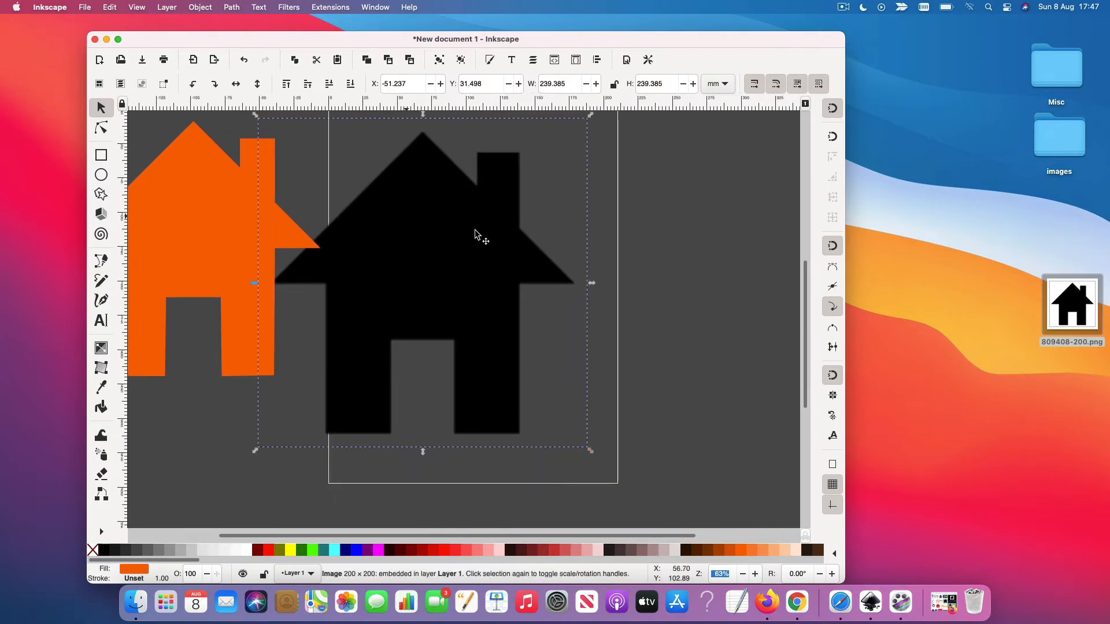
{"action": "left_click_drag", "start_coordinate": [478, 233], "coordinate": [577, 245]}
{"action": "left_click_drag", "start_coordinate": [286, 243], "coordinate": [374, 271]}
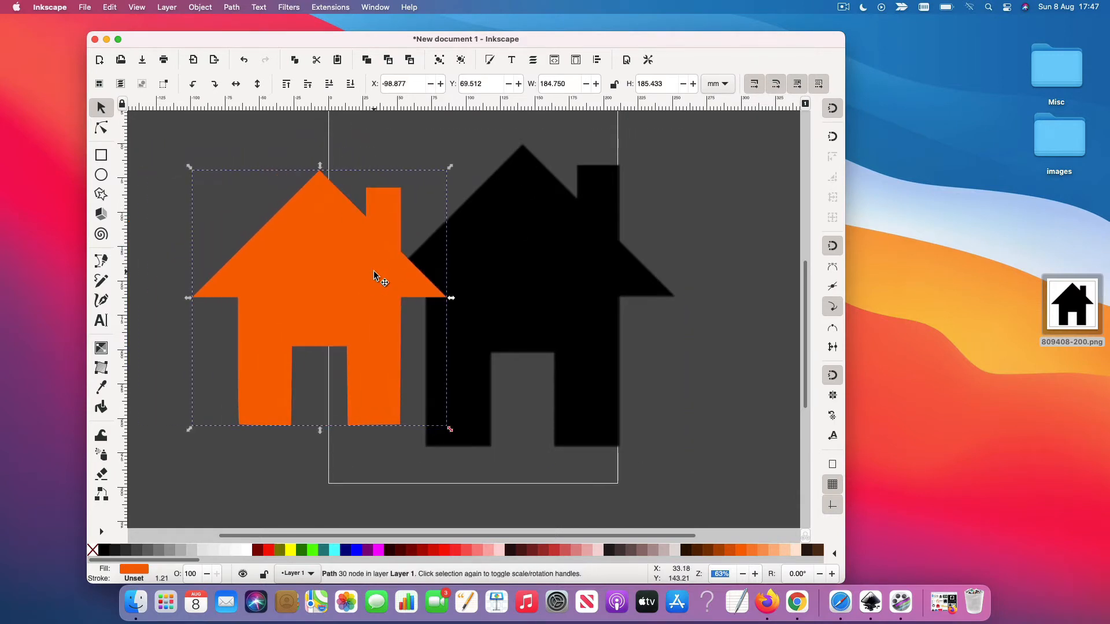
- Delete both the orange house and the black bitmap house from the document
{"action": "key", "text": "Delete"}
{"action": "left_click", "coordinate": [513, 250]}
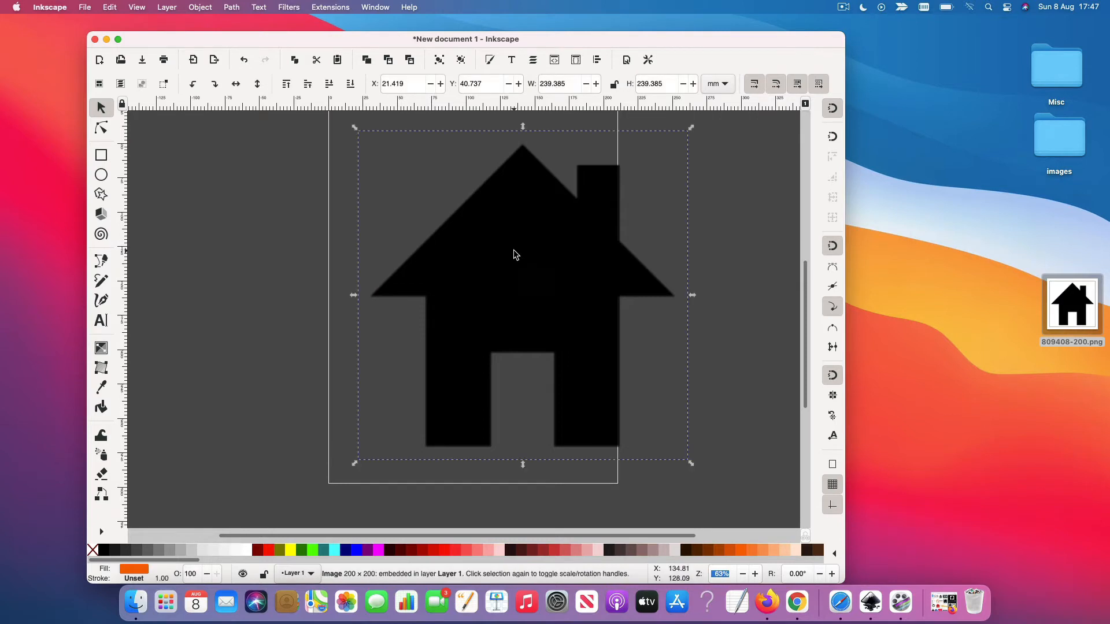
{"action": "key", "text": "Delete"}
- Switch to Firefox and save the outlined Home Button house icon from the image results to the Desktop
{"action": "left_click", "coordinate": [841, 602]}
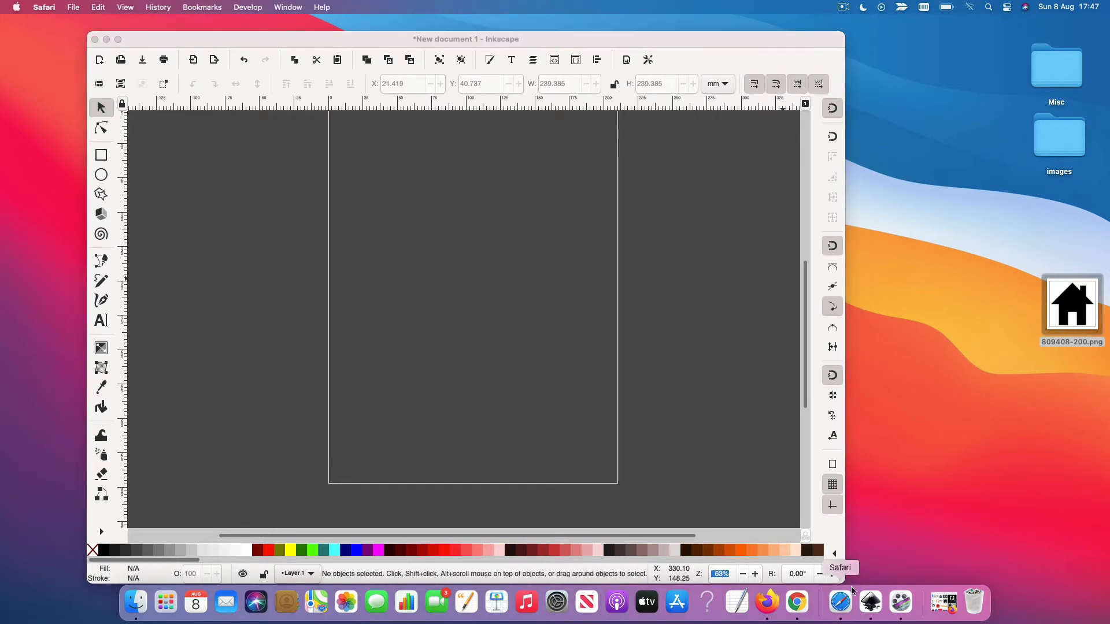
{"action": "left_click", "coordinate": [272, 34]}
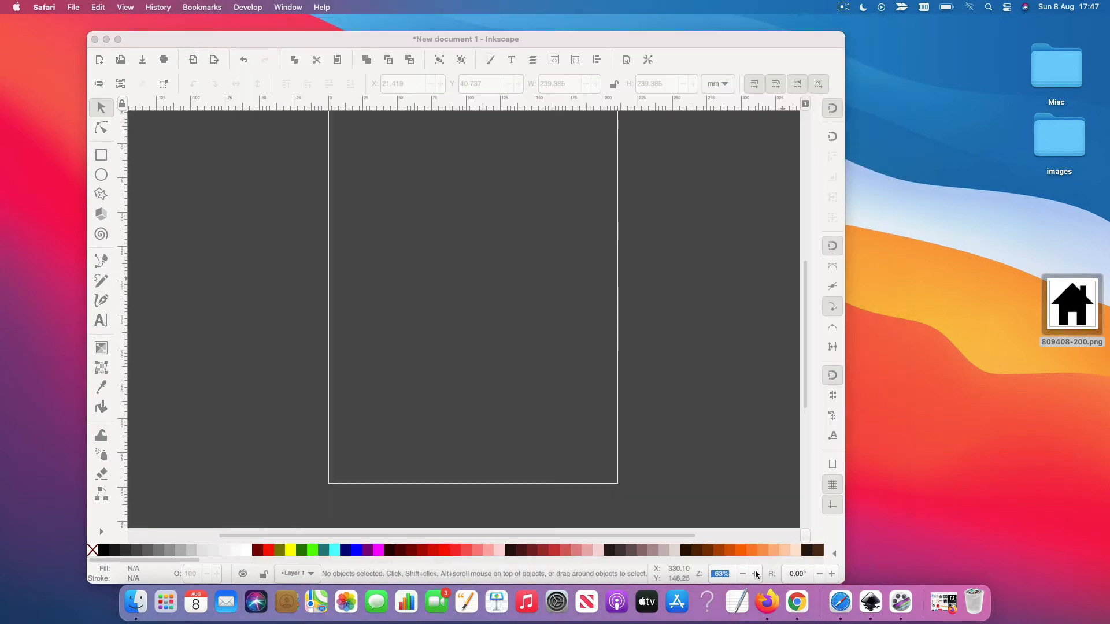
{"action": "left_click", "coordinate": [767, 602]}
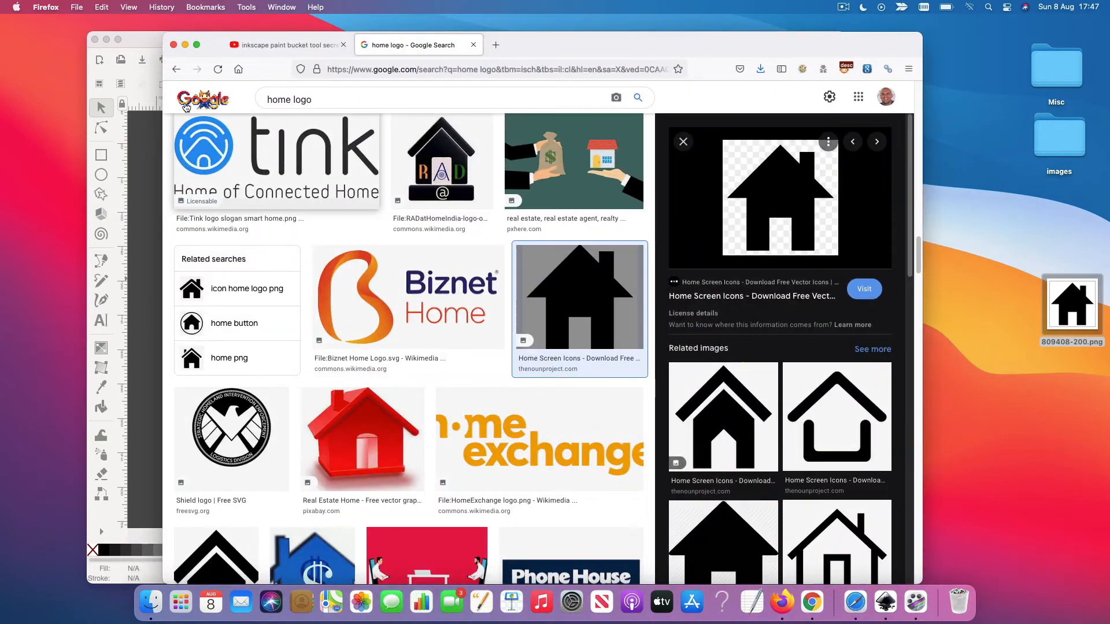
{"action": "left_click", "coordinate": [196, 44]}
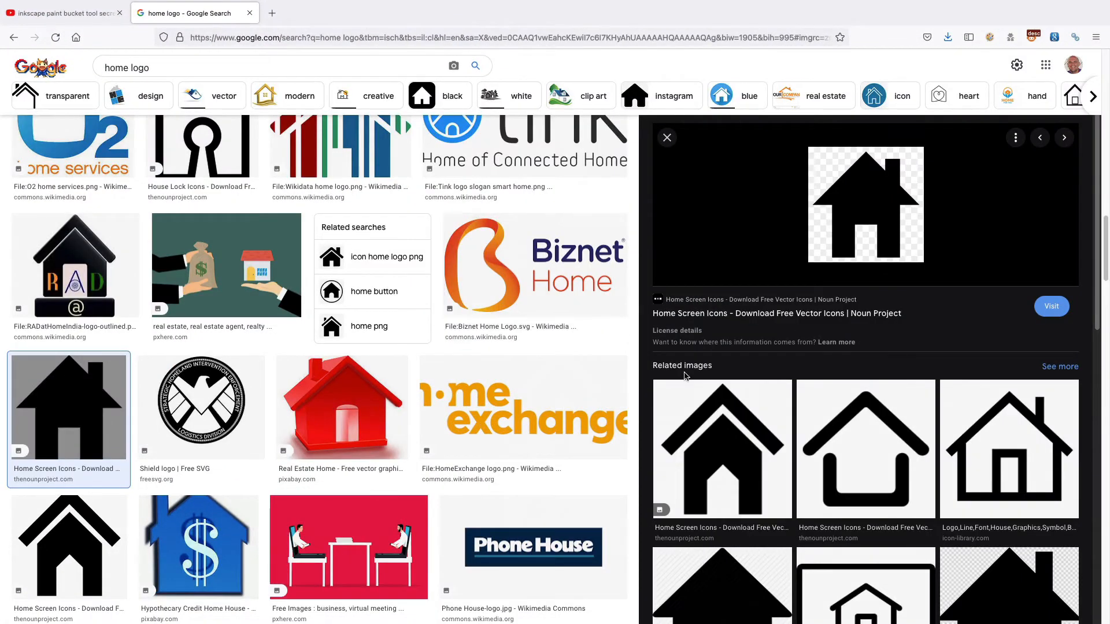
{"action": "scroll", "coordinate": [548, 406], "scroll_direction": "up", "scroll_amount": 10}
{"action": "scroll", "coordinate": [548, 406], "scroll_direction": "up", "scroll_amount": 7}
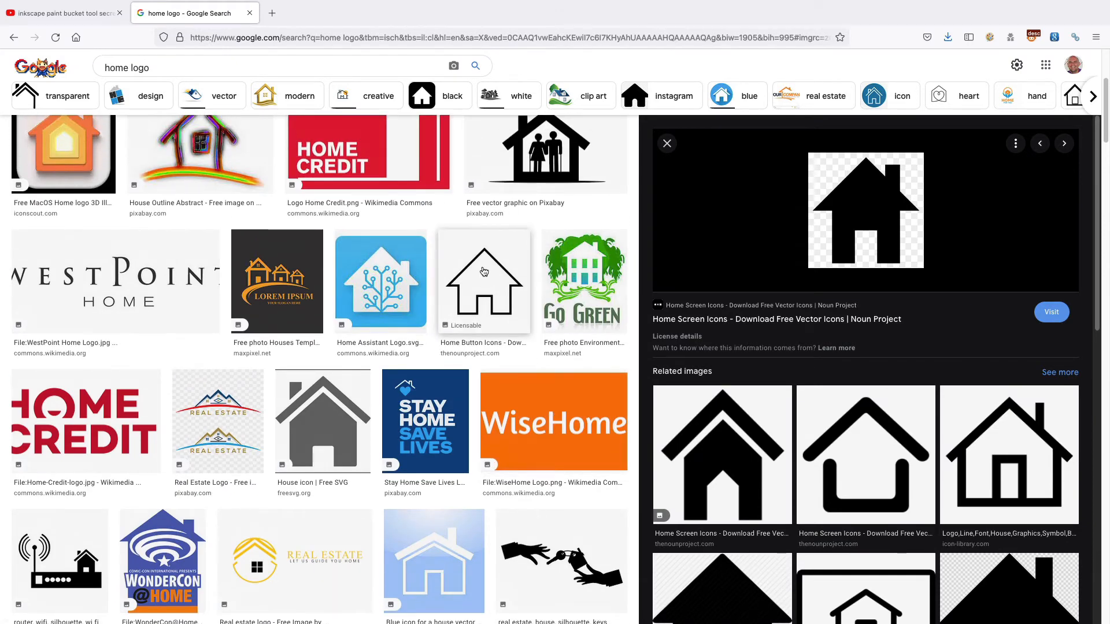
{"action": "left_click", "coordinate": [509, 300]}
{"action": "right_click", "coordinate": [861, 232]}
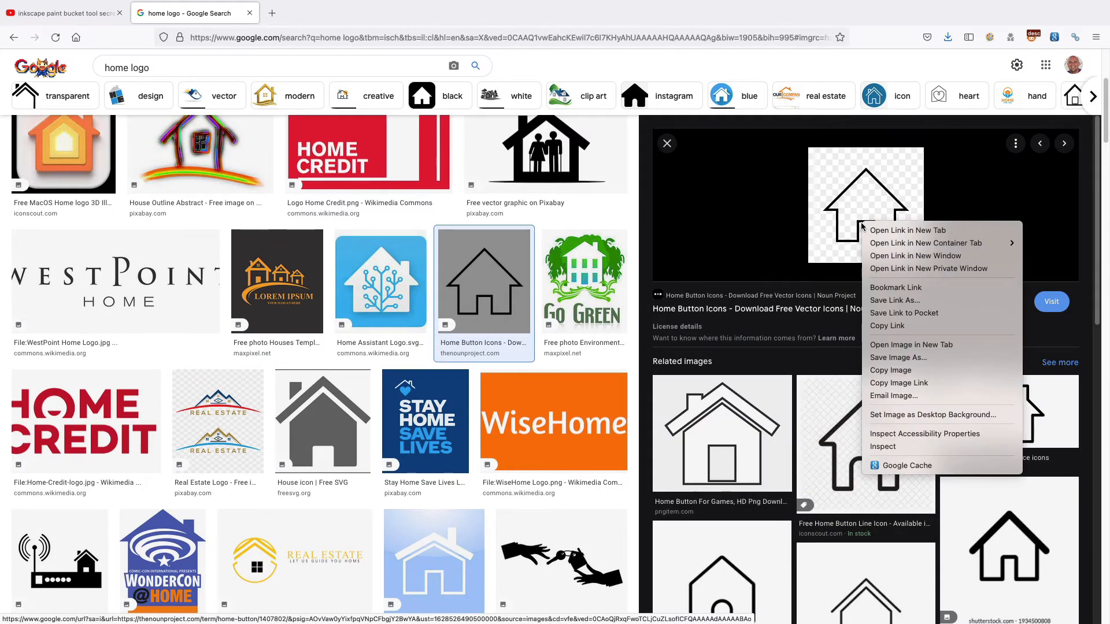
{"action": "left_click", "coordinate": [902, 360]}
{"action": "left_click", "coordinate": [619, 247]}
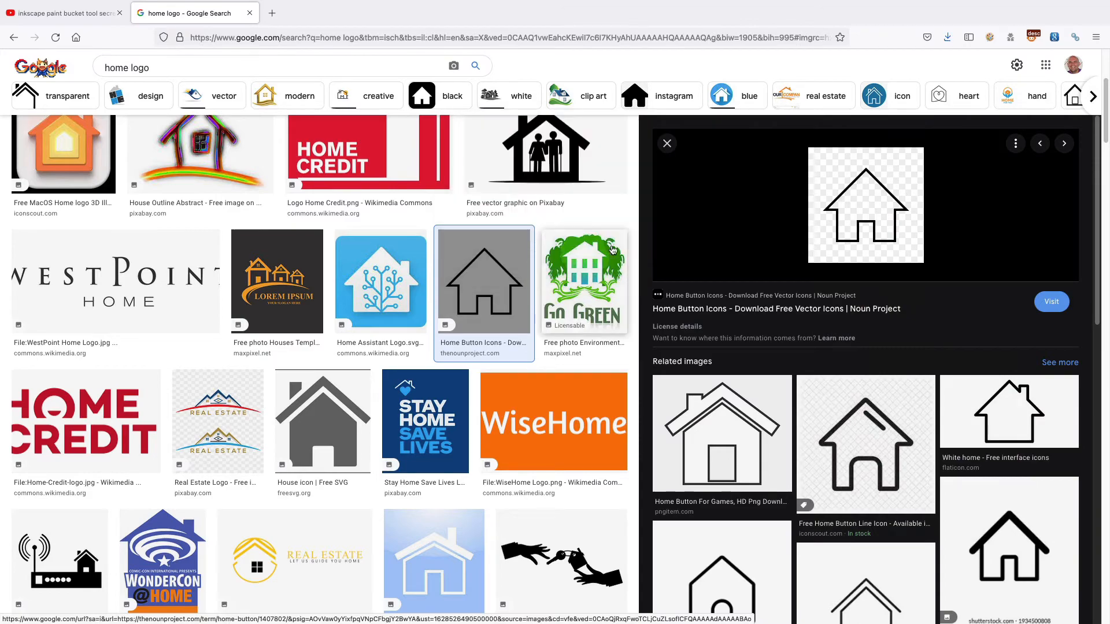
- Return to Inkscape and import 1407802-200.png from the desktop onto the page as an embedded image
{"action": "mouse_move", "coordinate": [32, 2]}
{"action": "left_click", "coordinate": [32, 23]}
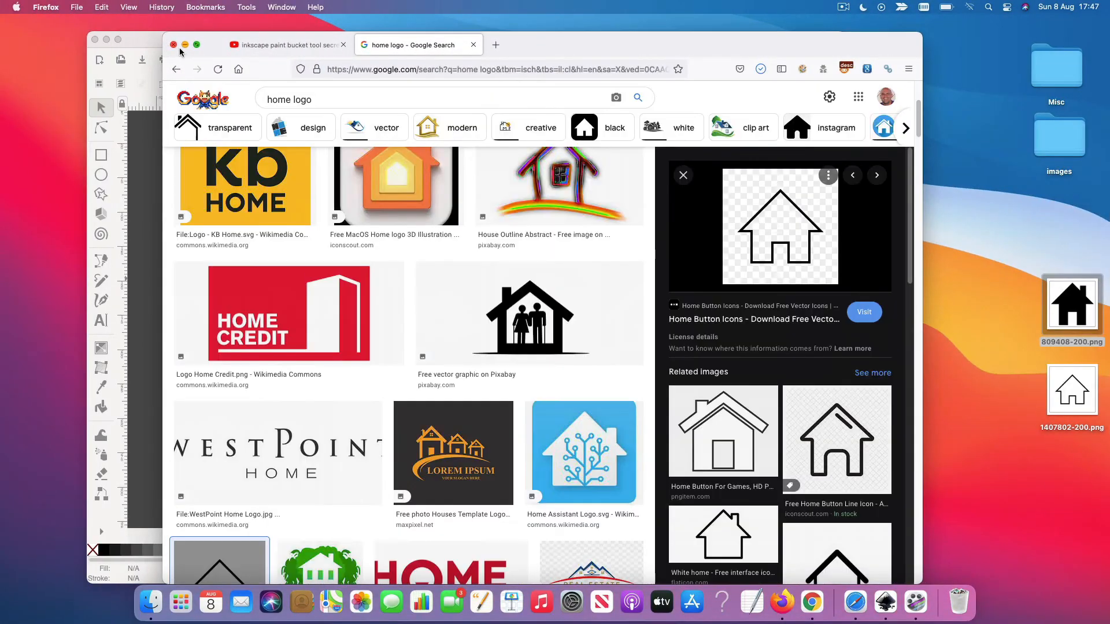
{"action": "left_click", "coordinate": [185, 44]}
{"action": "left_click_drag", "start_coordinate": [1081, 392], "coordinate": [419, 296]}
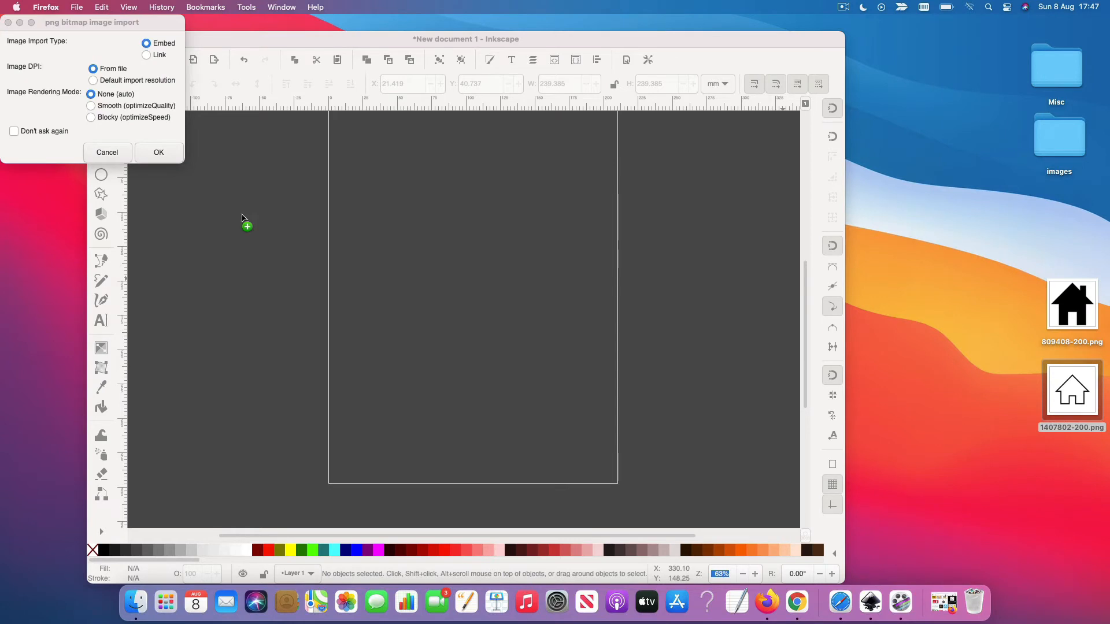
{"action": "left_click", "coordinate": [158, 153]}
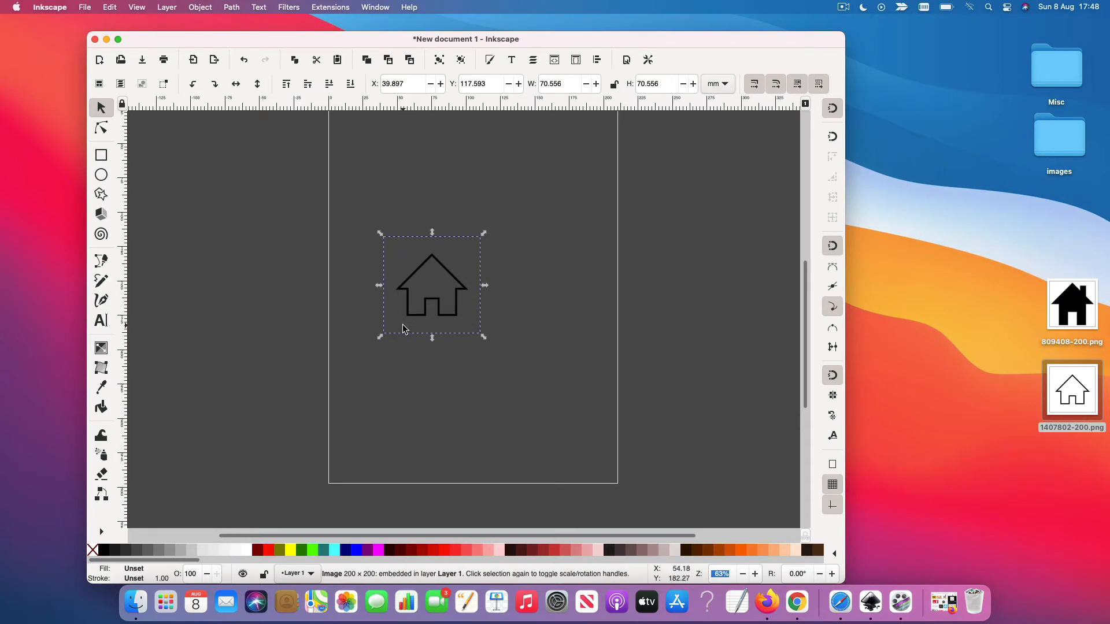
- Trace the imported house's black outline with an orange Paint Bucket fill and move the resulting shape to the right of the bitmap
{"action": "left_click", "coordinate": [101, 407]}
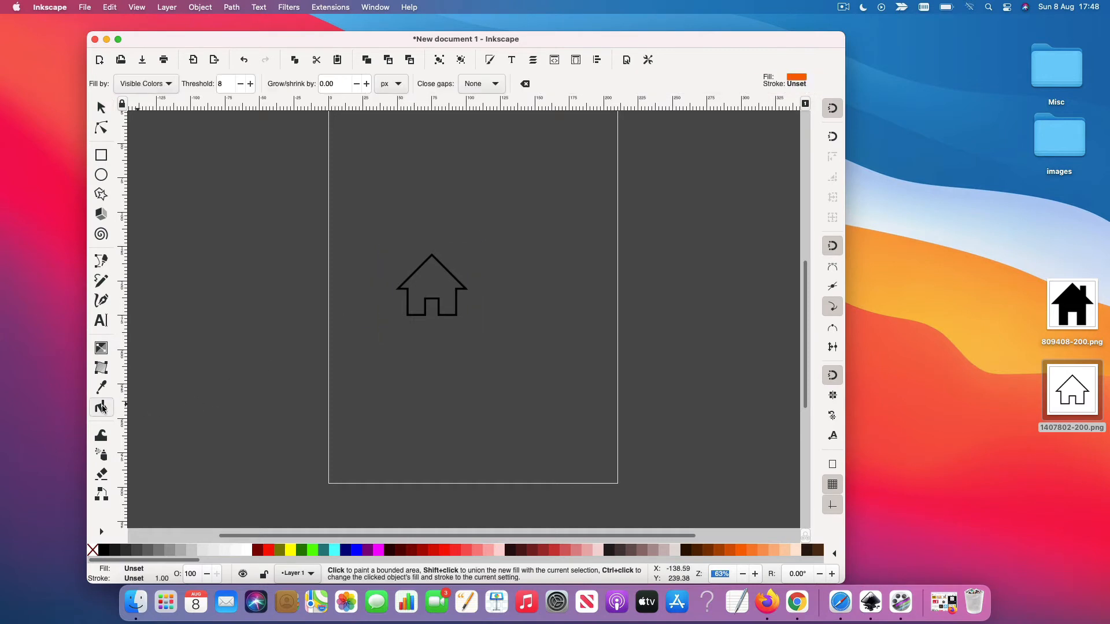
{"action": "left_click", "coordinate": [417, 267]}
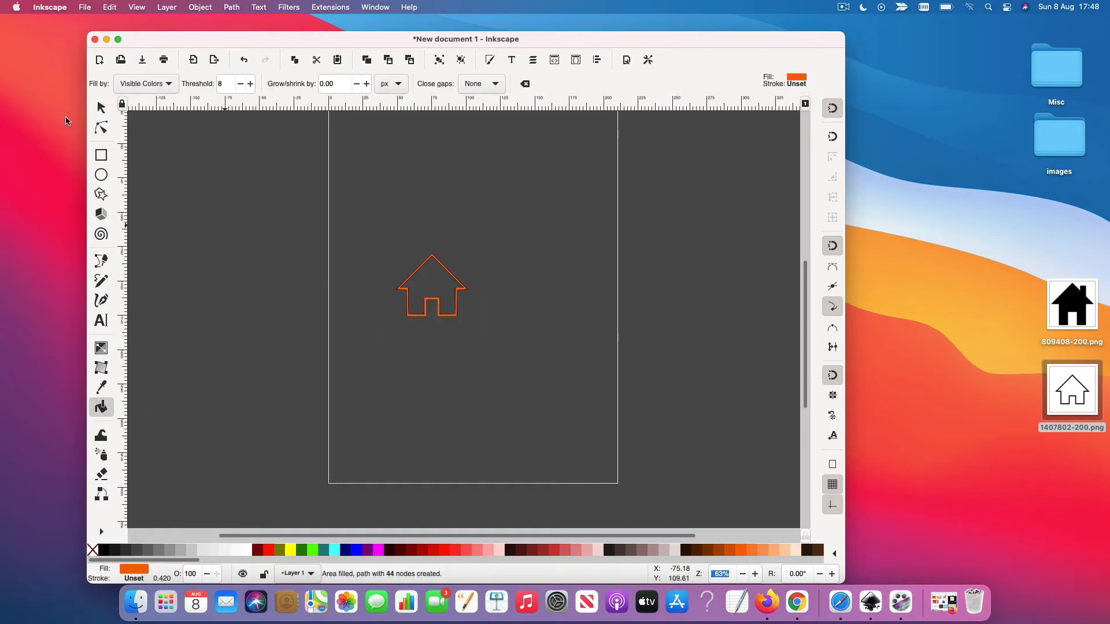
{"action": "left_click", "coordinate": [101, 107]}
{"action": "left_click_drag", "start_coordinate": [418, 272], "coordinate": [505, 303]}
- Enlarge the orange outlined house proportionally to about 153 by 136 mm and display its path nodes
{"action": "left_click", "coordinate": [97, 127]}
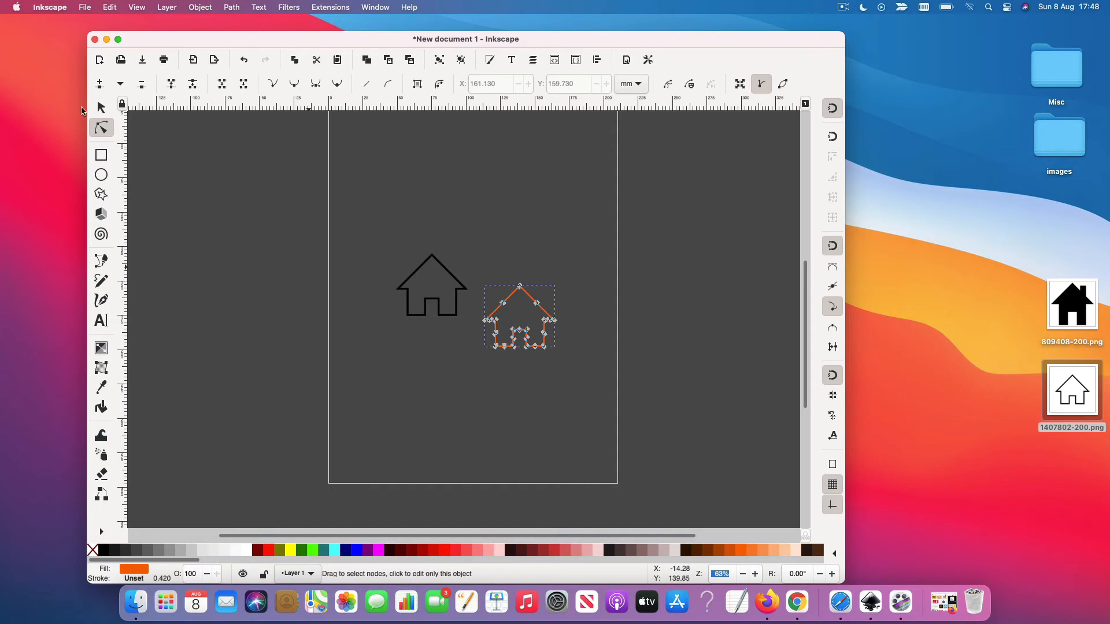
{"action": "left_click", "coordinate": [101, 107]}
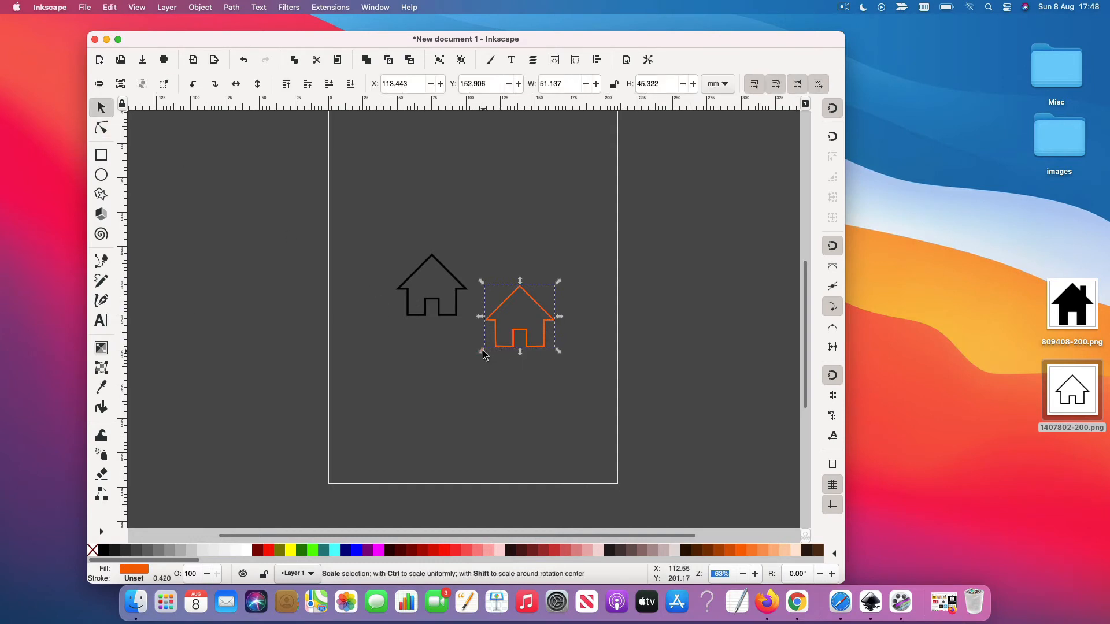
{"action": "left_click_drag", "start_coordinate": [484, 355], "coordinate": [364, 458]}
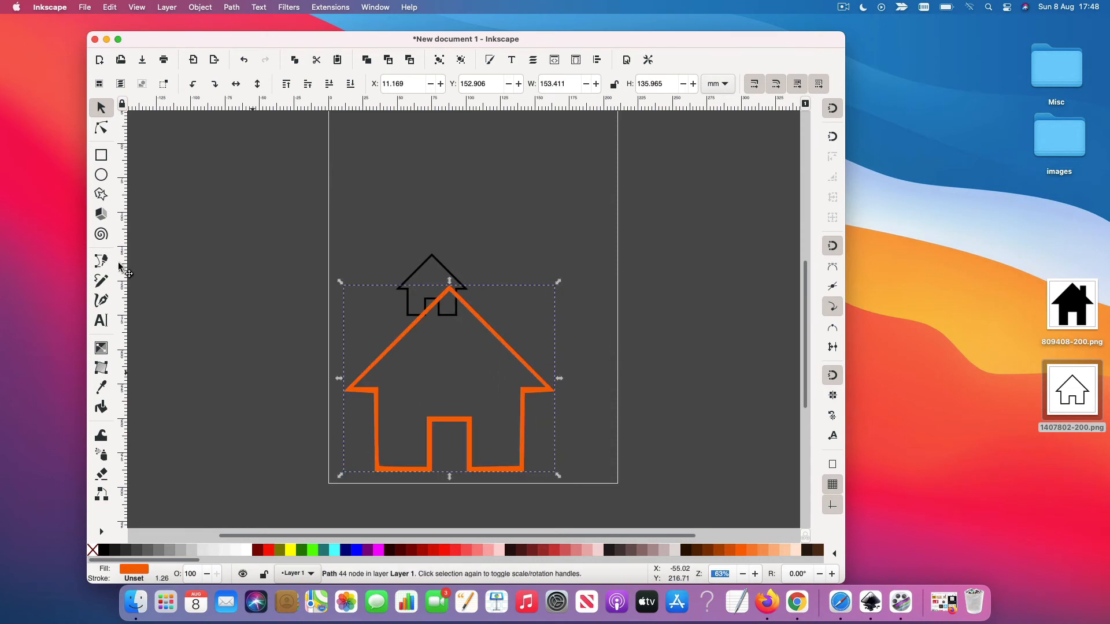
{"action": "left_click", "coordinate": [100, 130]}
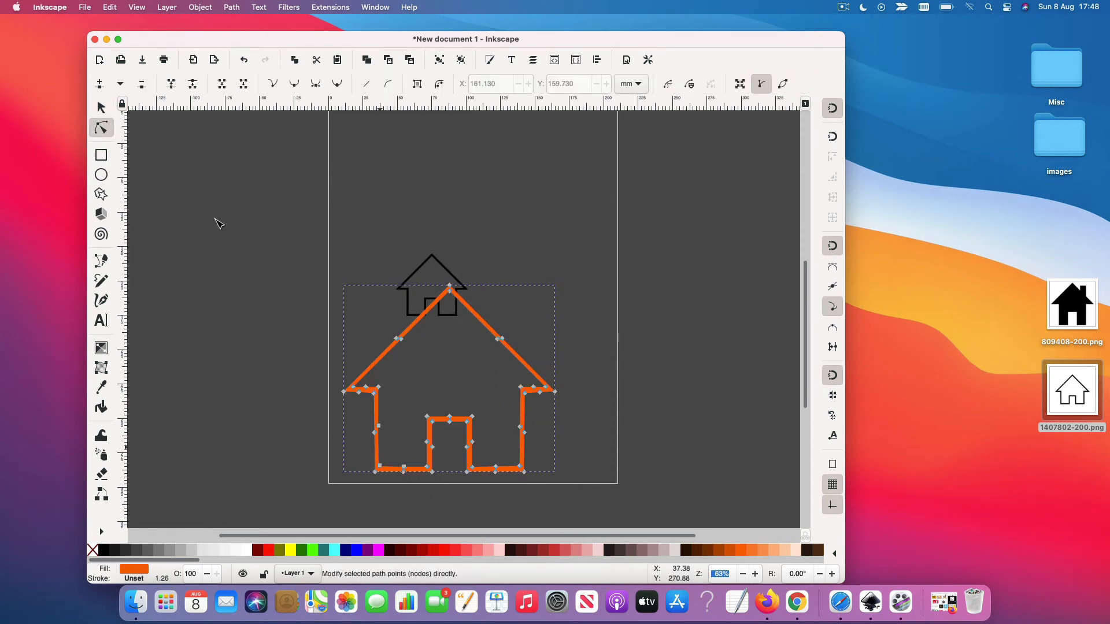
- Draw a nearly horizontal straight line with the Pencil tool in the empty area left of the page
{"action": "left_click", "coordinate": [101, 281]}
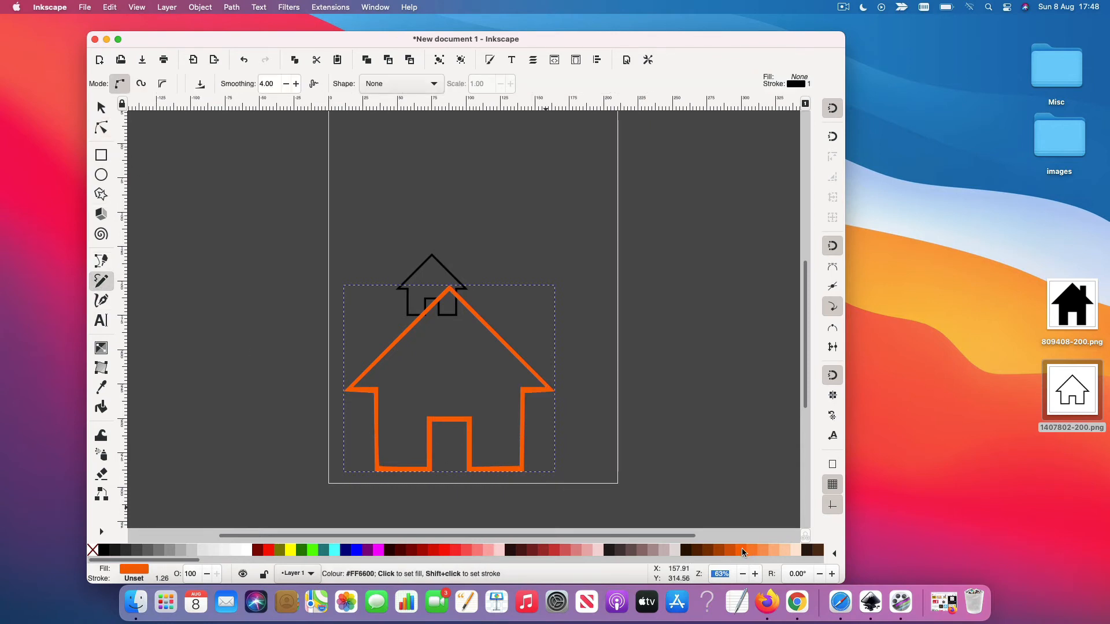
{"action": "left_click", "coordinate": [185, 441]}
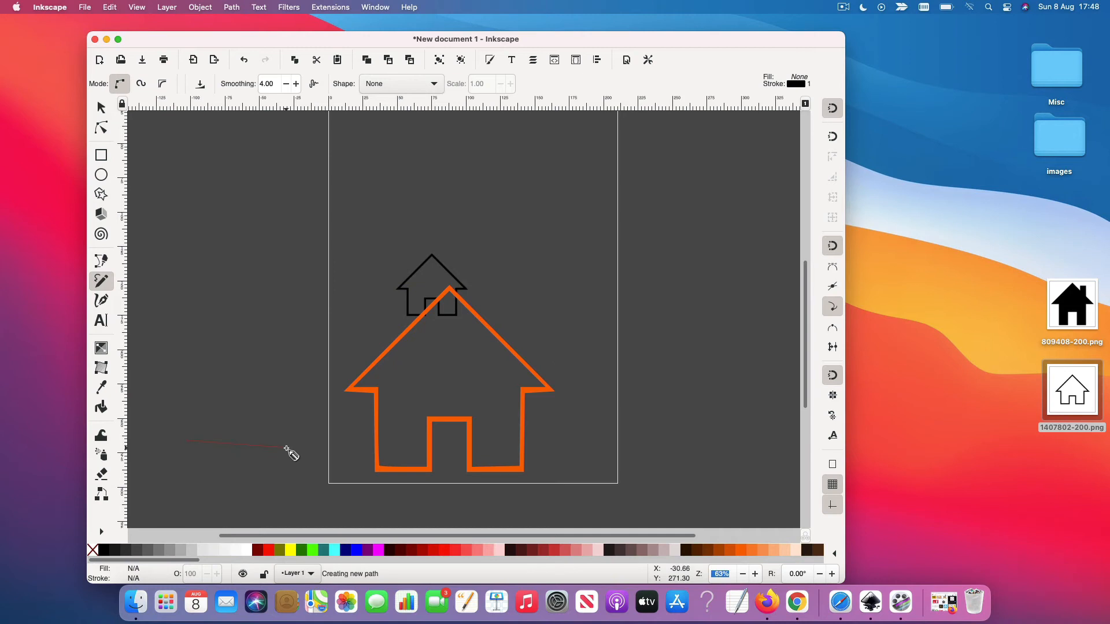
{"action": "left_click", "coordinate": [287, 448]}
{"action": "right_click", "coordinate": [288, 449]}
- Give the new line an orange #FF6600 fill and a red stroke with R at 255
{"action": "left_click", "coordinate": [128, 580]}
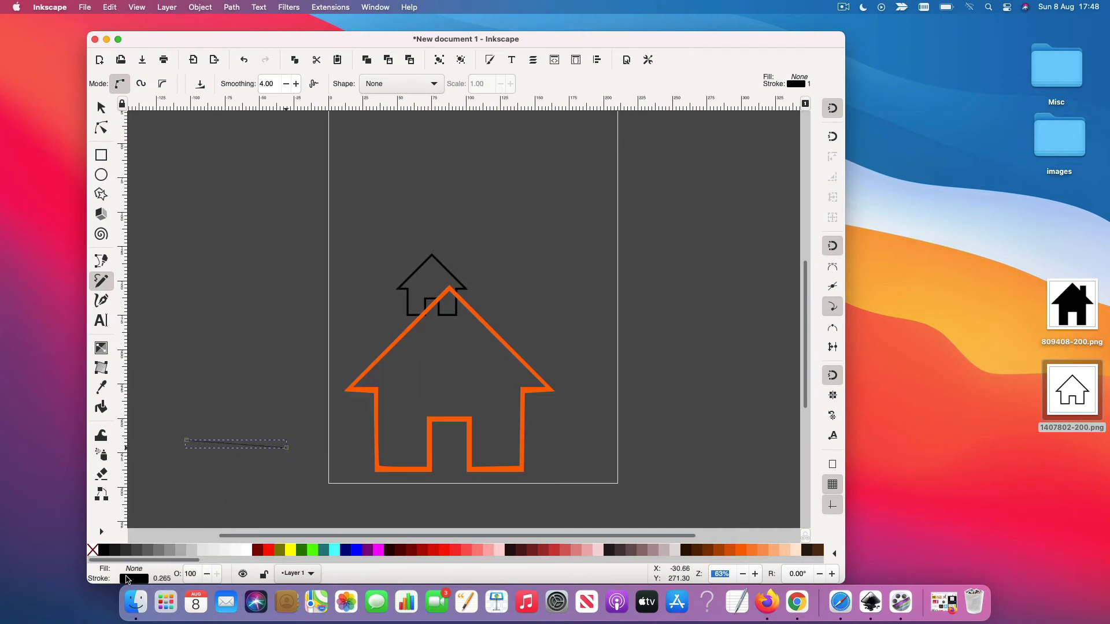
{"action": "left_click", "coordinate": [740, 552]}
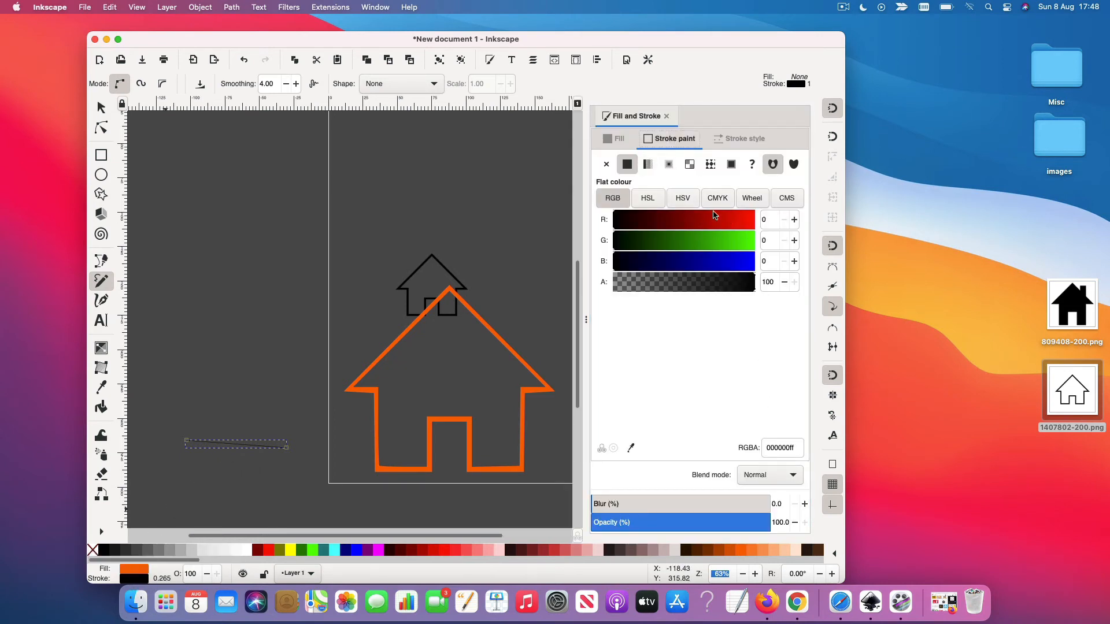
{"action": "left_click", "coordinate": [752, 219]}
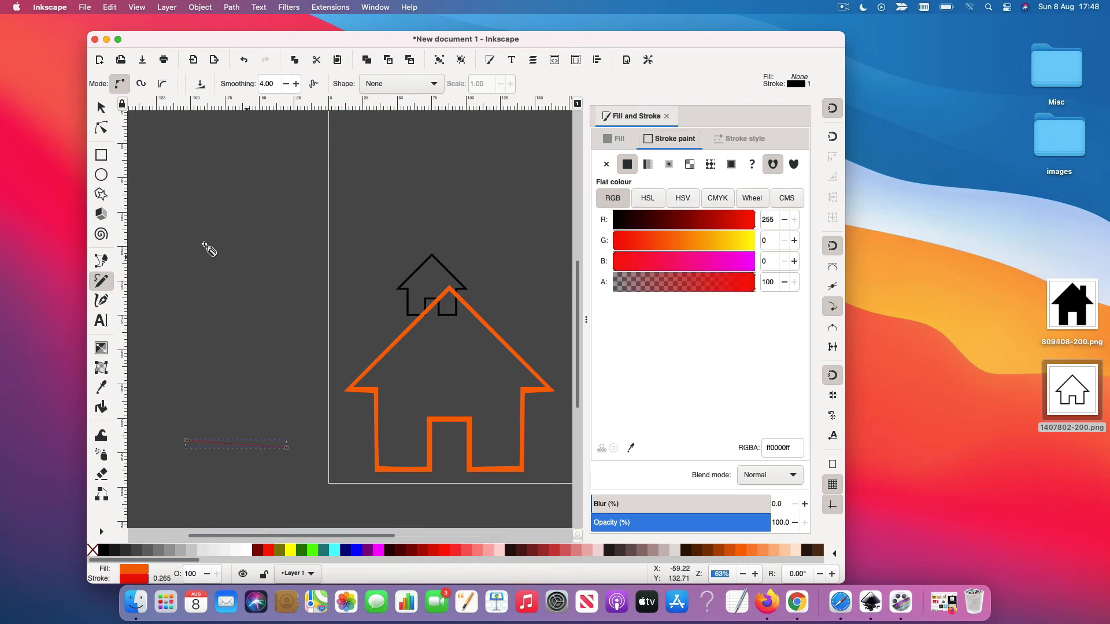
- Move the red line's left end node to about X -94, Y 277 mm, and select the orange house for node editing
{"action": "left_click", "coordinate": [101, 128]}
{"action": "left_click_drag", "start_coordinate": [187, 443], "coordinate": [200, 456]}
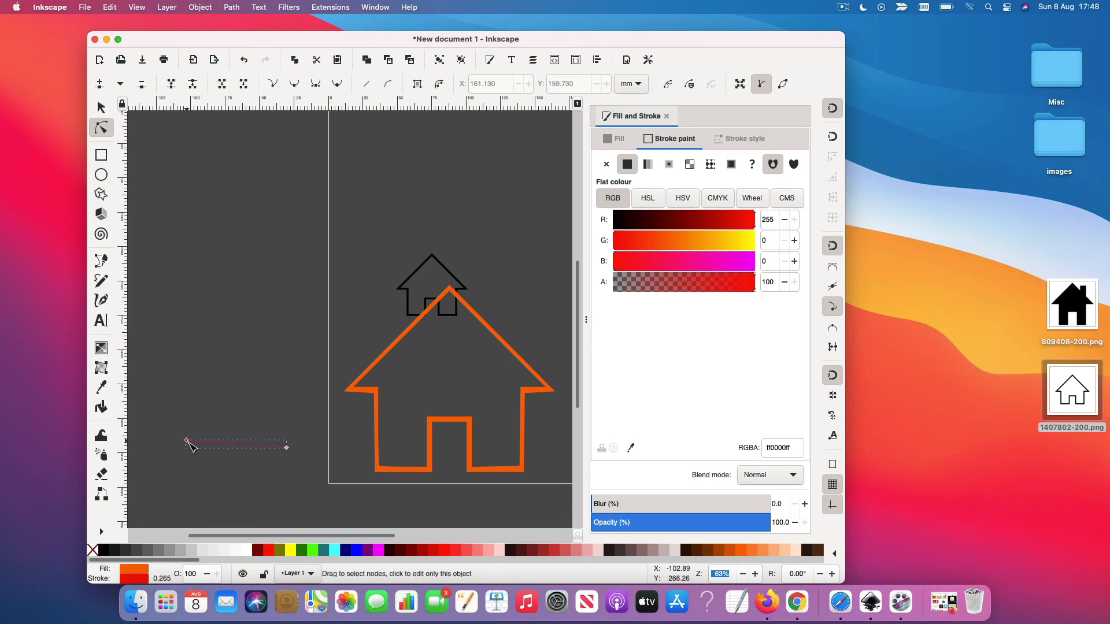
{"action": "left_click", "coordinate": [403, 476]}
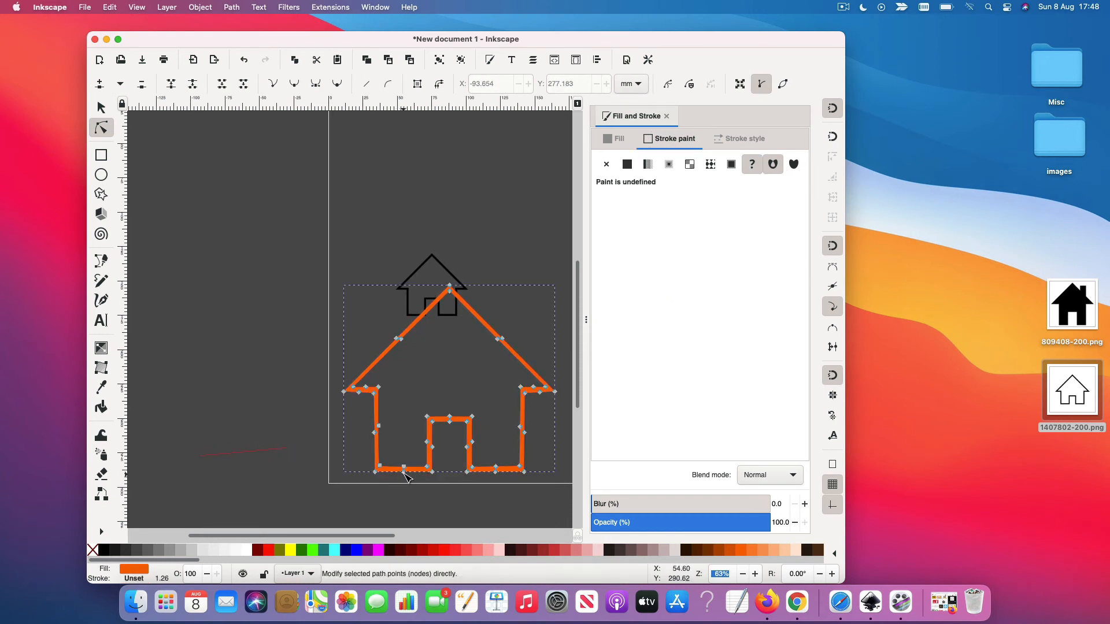